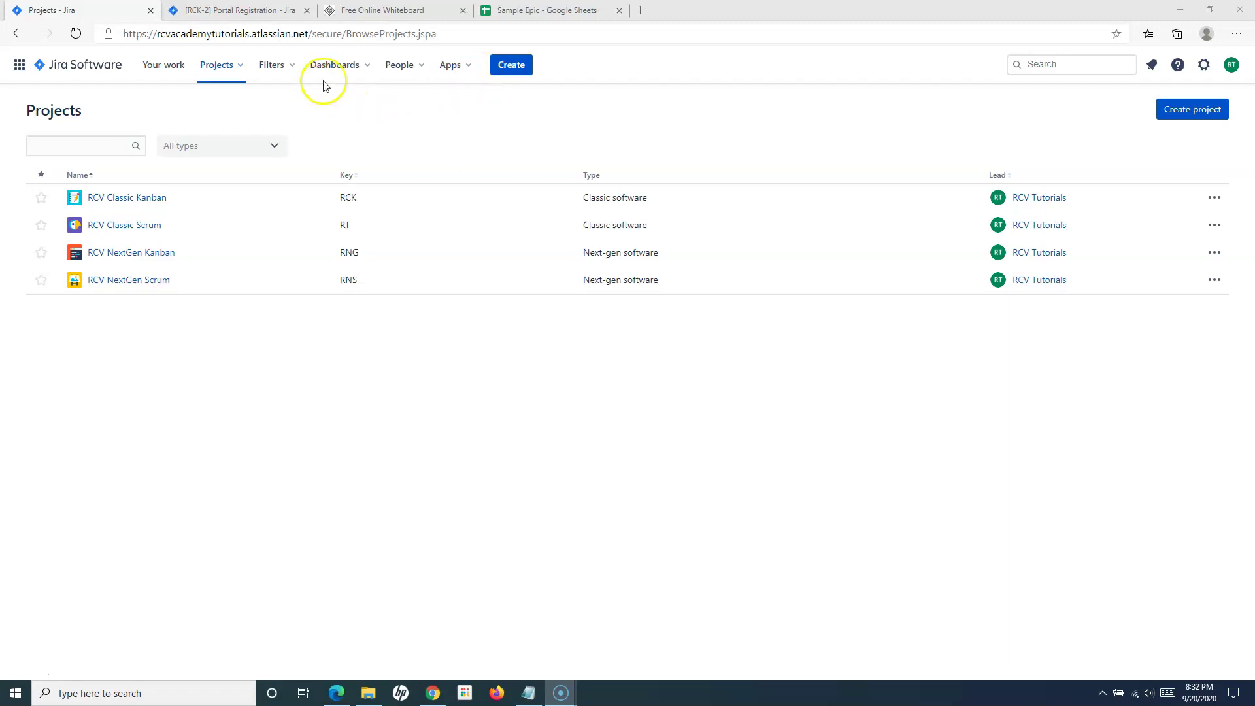
- Switch to the online whiteboard and examine the issue hierarchy diagram of Epic, Task, Story, Bug and Sub task
left_click(381, 14)
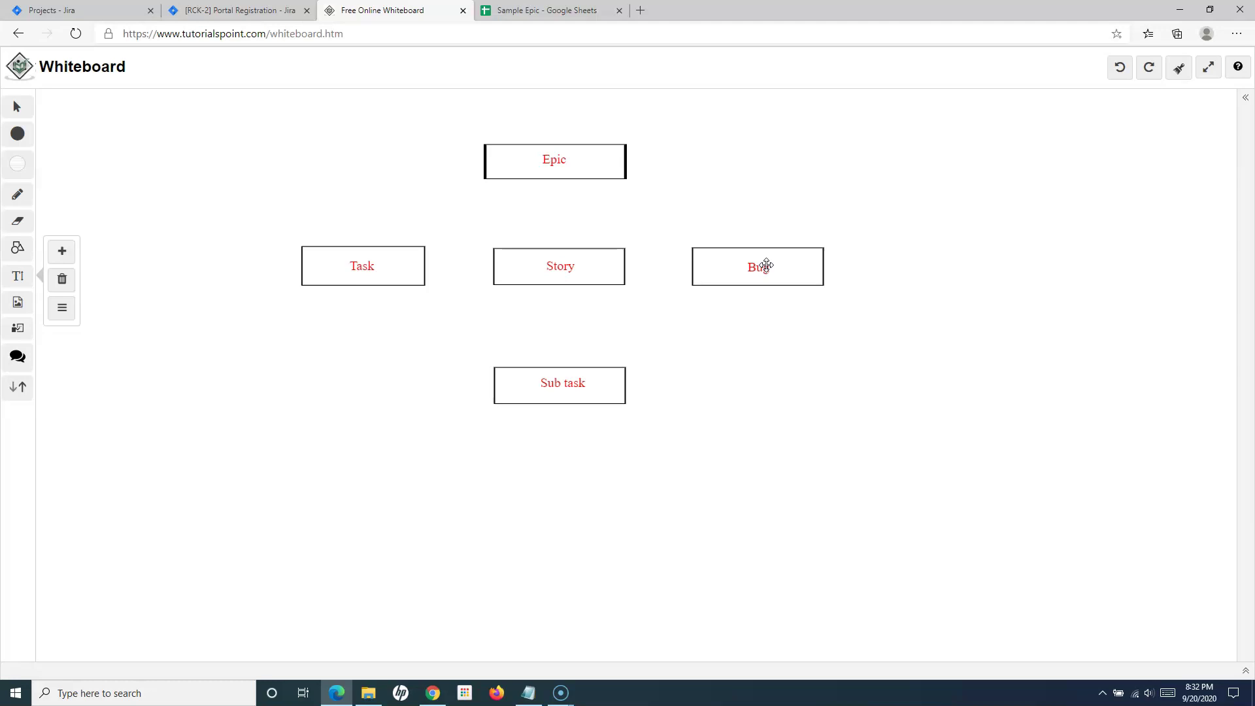
left_click(799, 354)
left_click(424, 348)
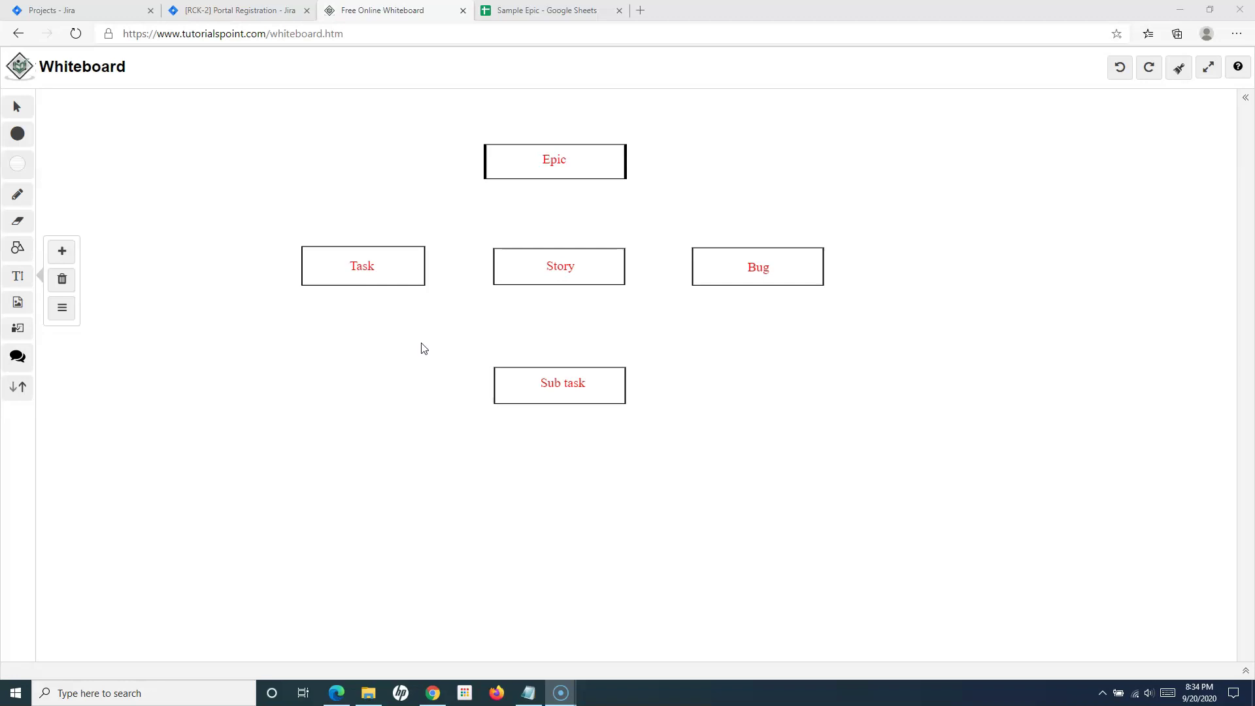
left_click(537, 141)
- Switch to the Sample Epic spreadsheet in Google Sheets and review the sample task descriptions for Task 1 through Task 4
left_click(558, 15)
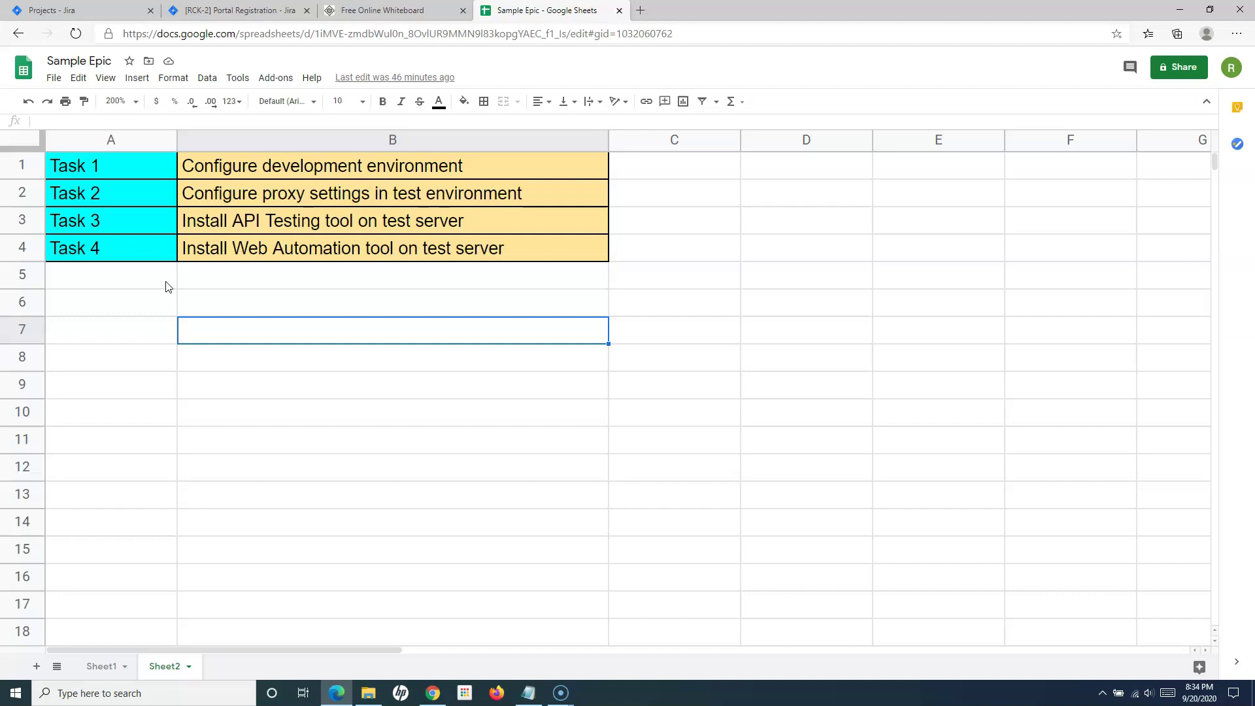
left_click(260, 170)
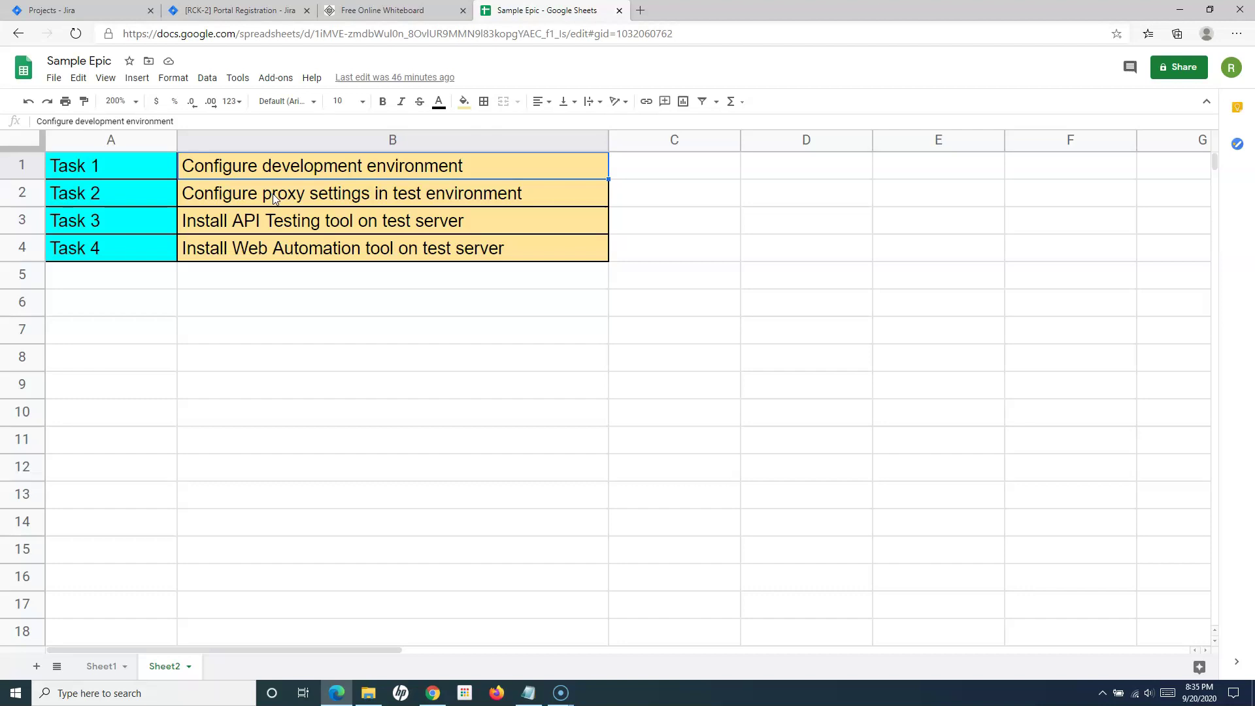
left_click(290, 171)
left_click(113, 167)
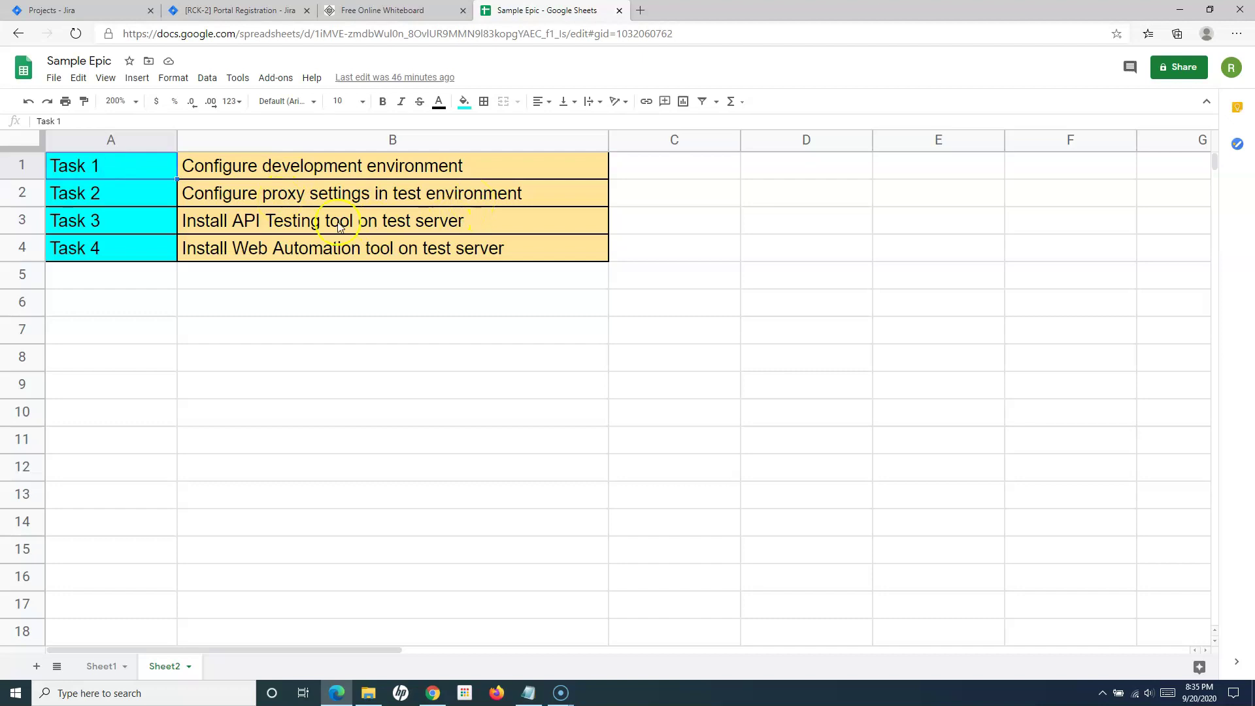
left_click(370, 220)
left_click(233, 251)
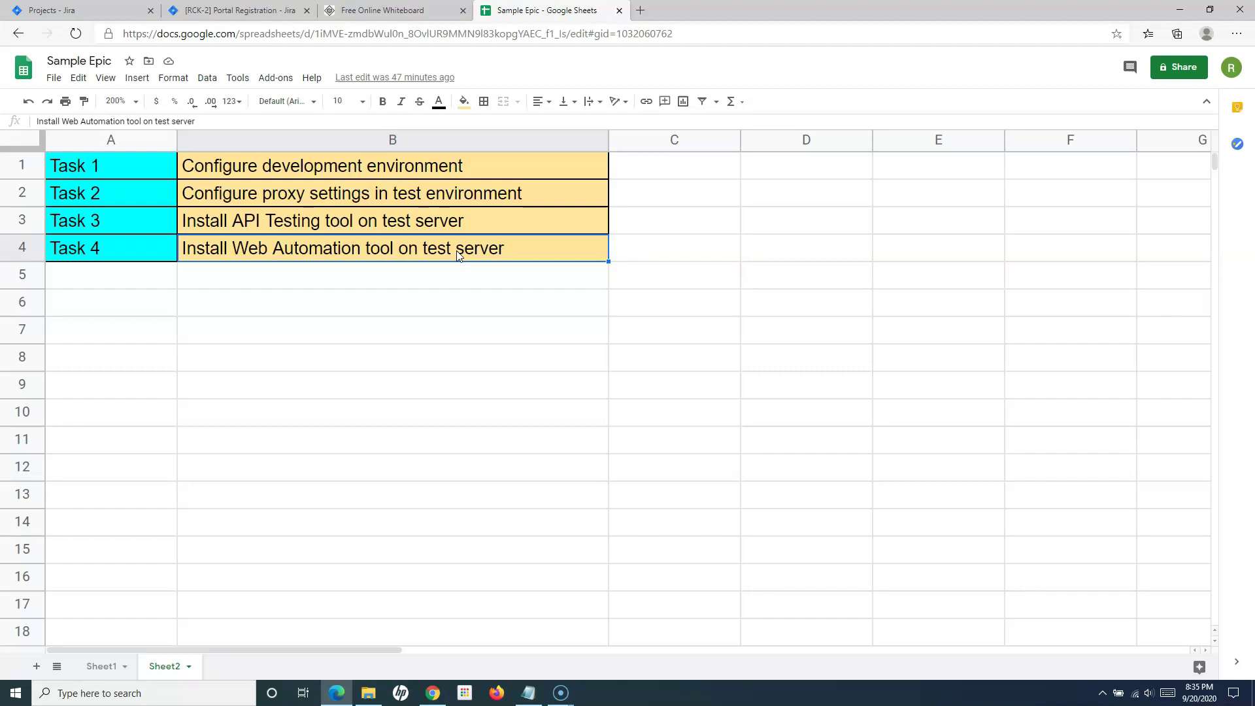
left_click(321, 199)
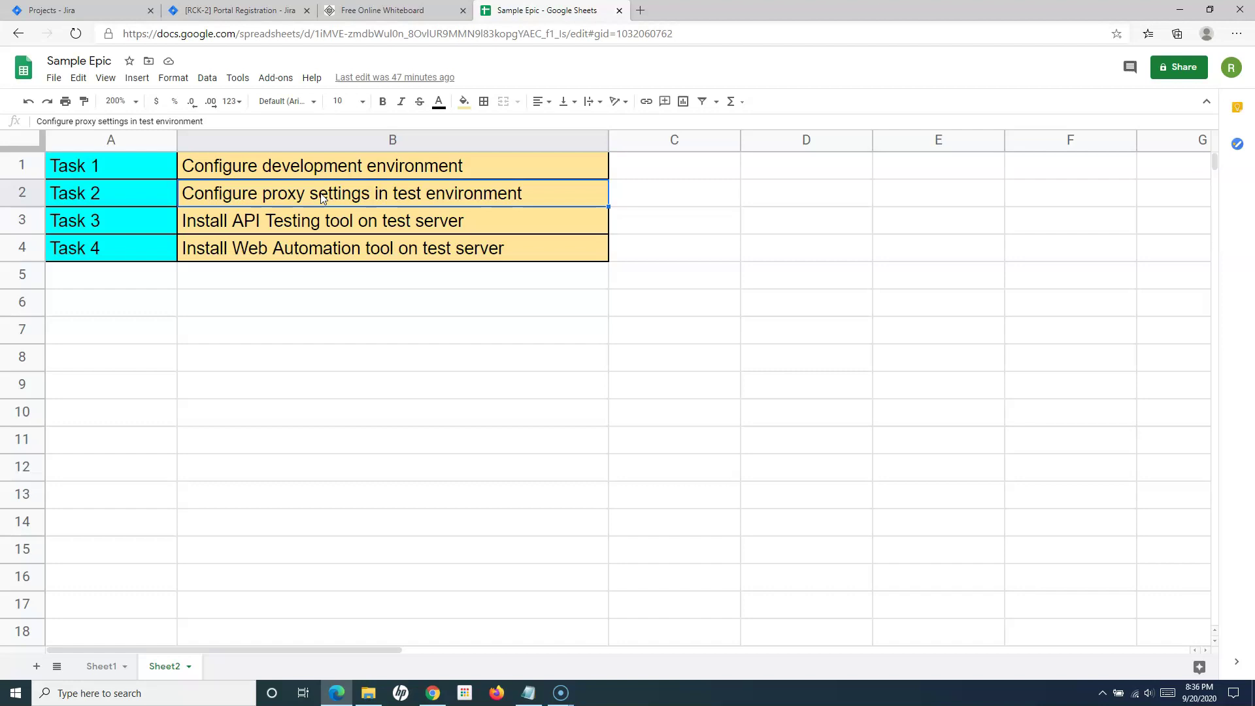
left_click(314, 218)
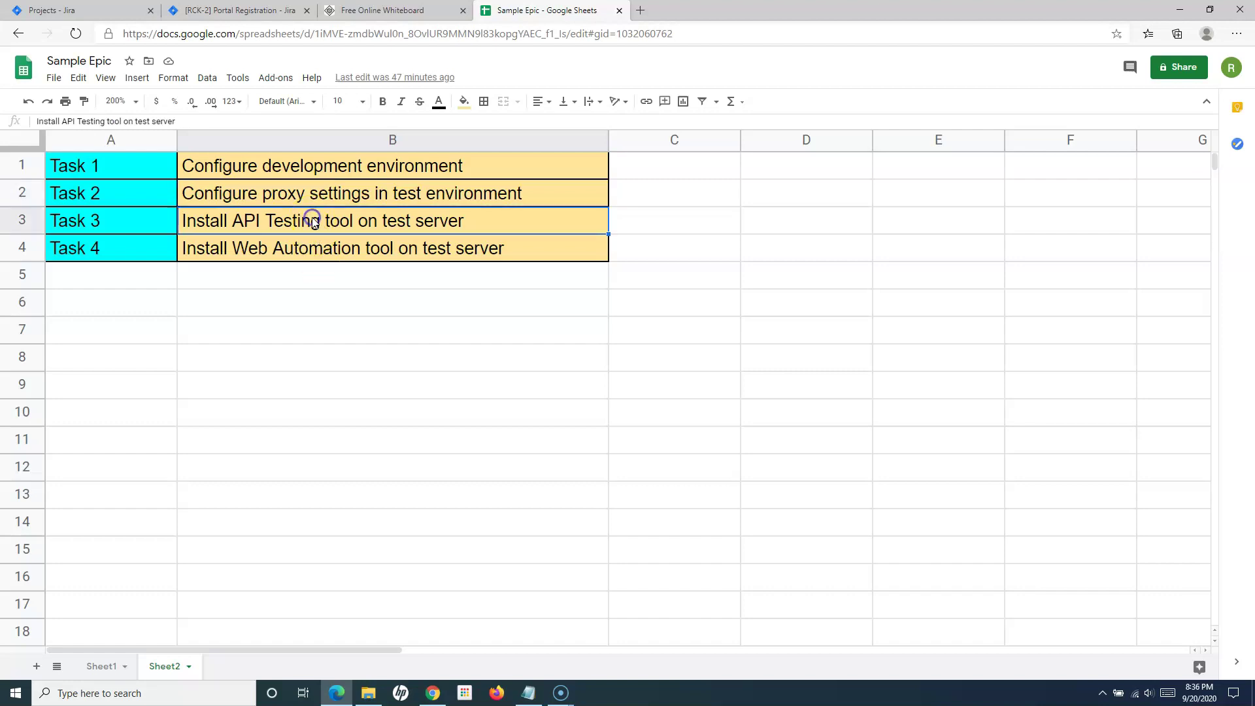
left_click(270, 251)
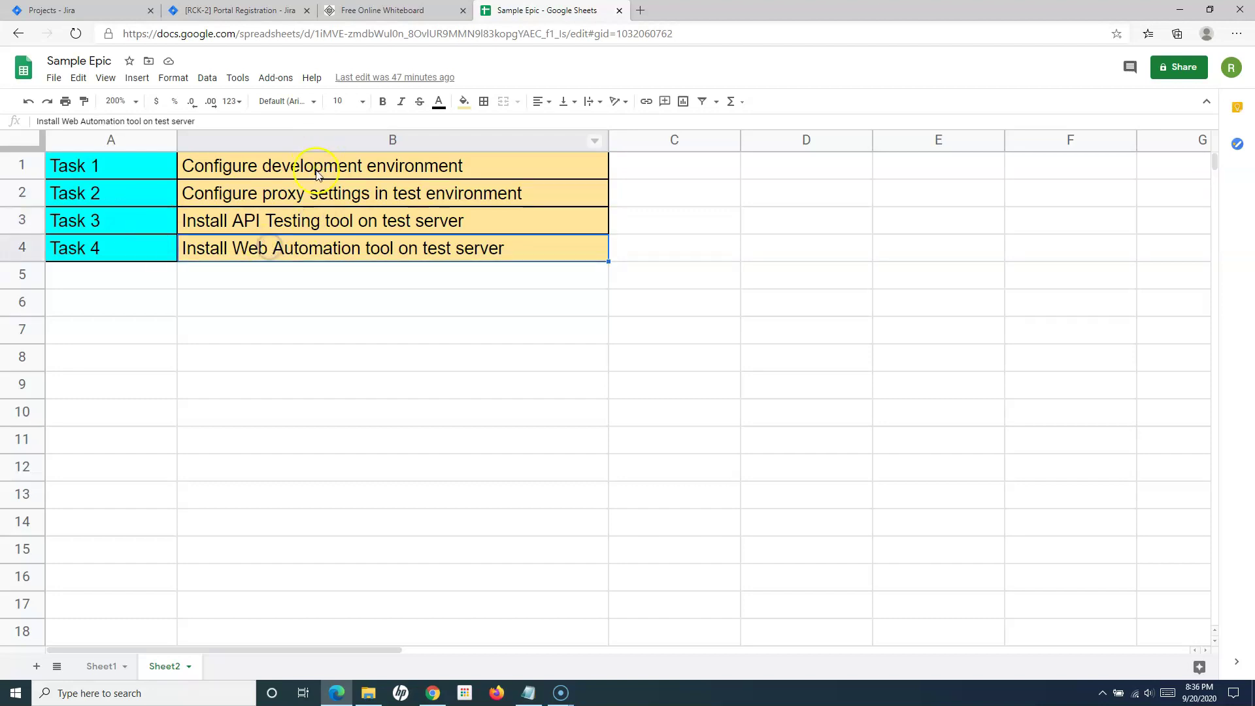
- Copy the Task 1 description from cell B1, and open the RCV Classic Scrum project in Jira
left_click(315, 170)
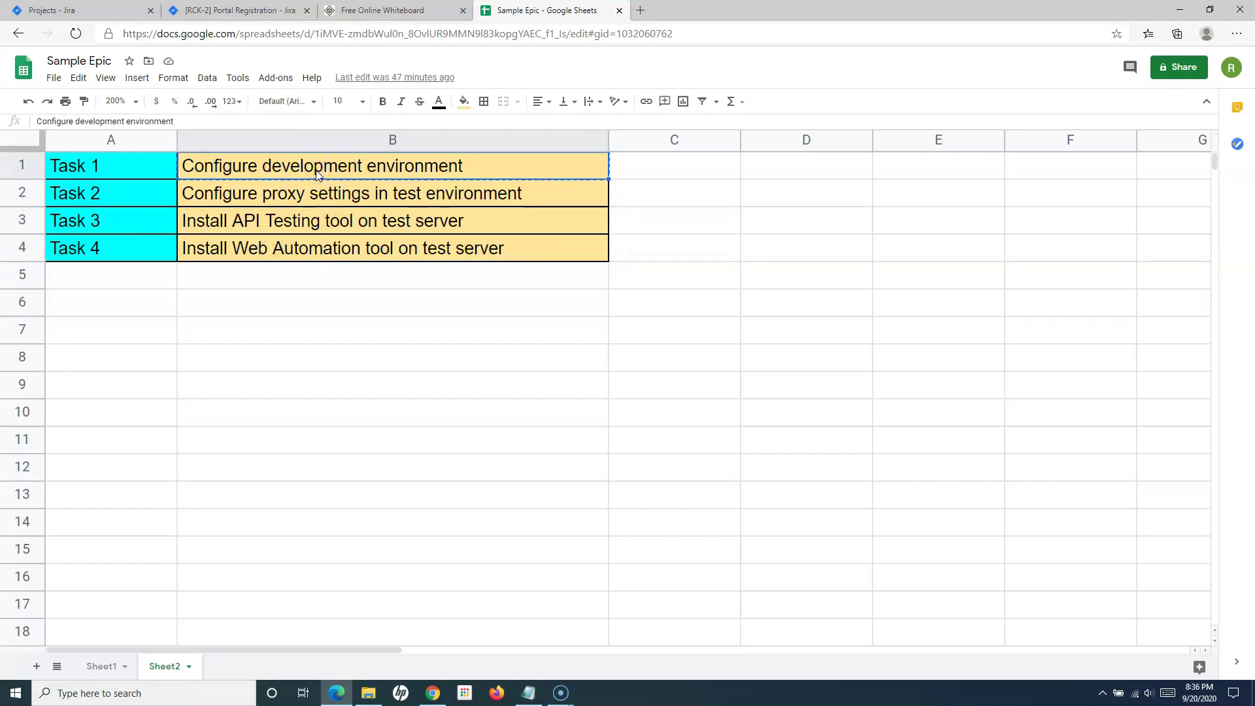
left_click(505, 173)
left_click(79, 10)
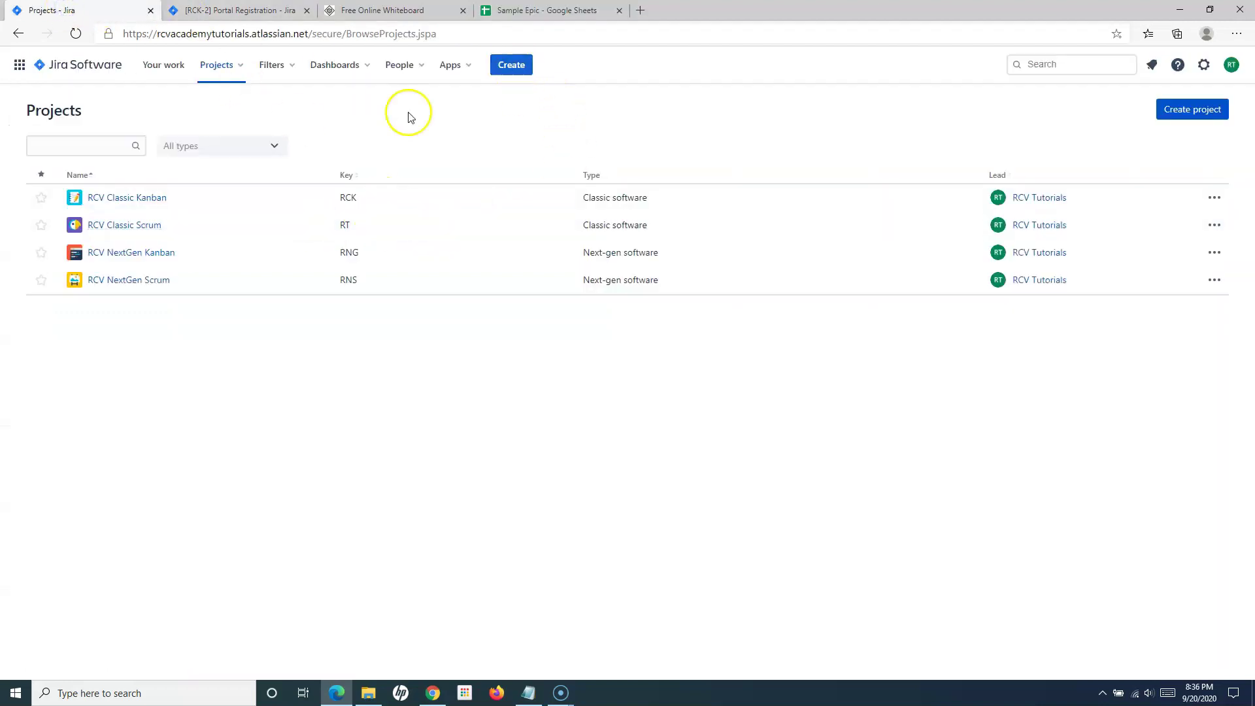
left_click(134, 230)
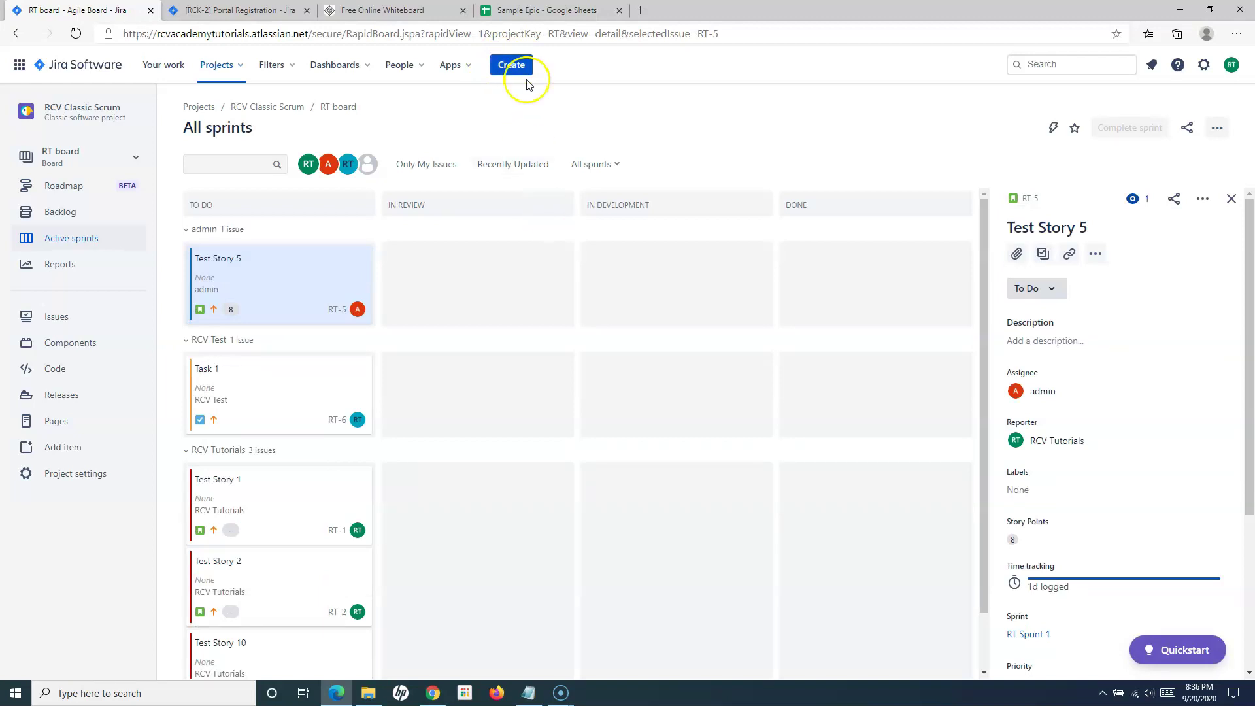
- Start creating an issue in RCV Classic Scrum (RT), keeping Task as the issue type after checking the available types
left_click(507, 69)
key("c")
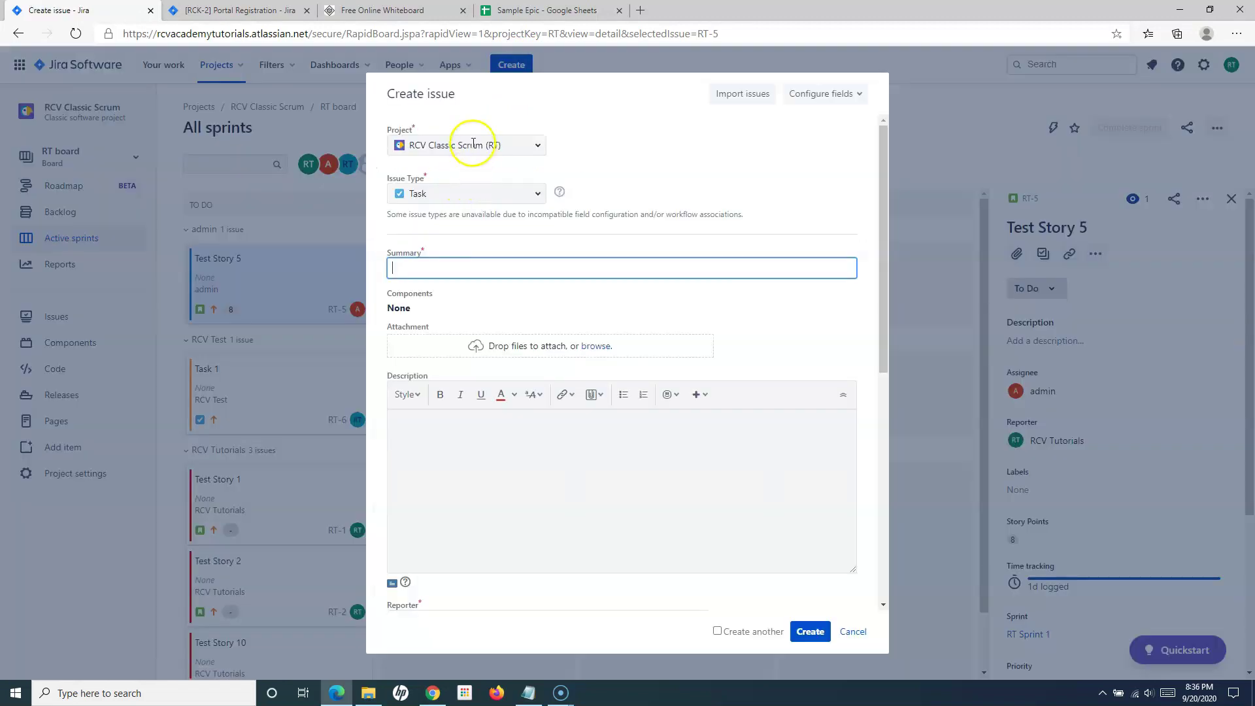
left_click(537, 196)
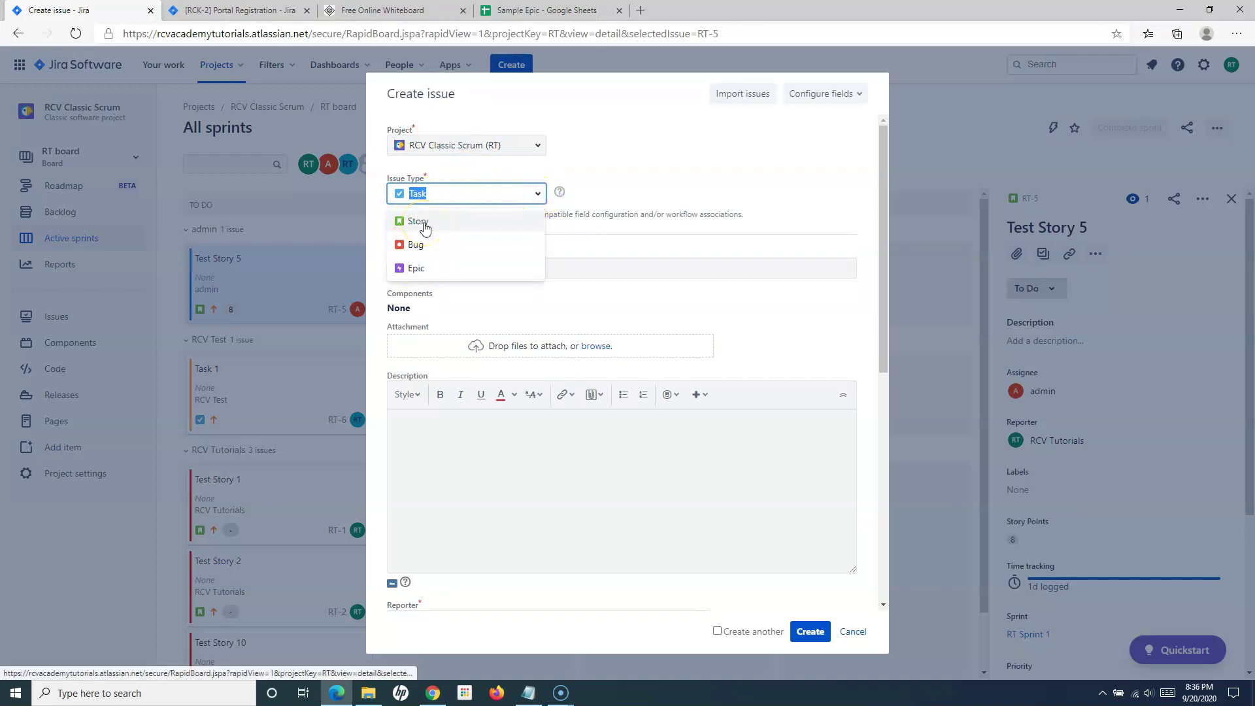
left_click(537, 193)
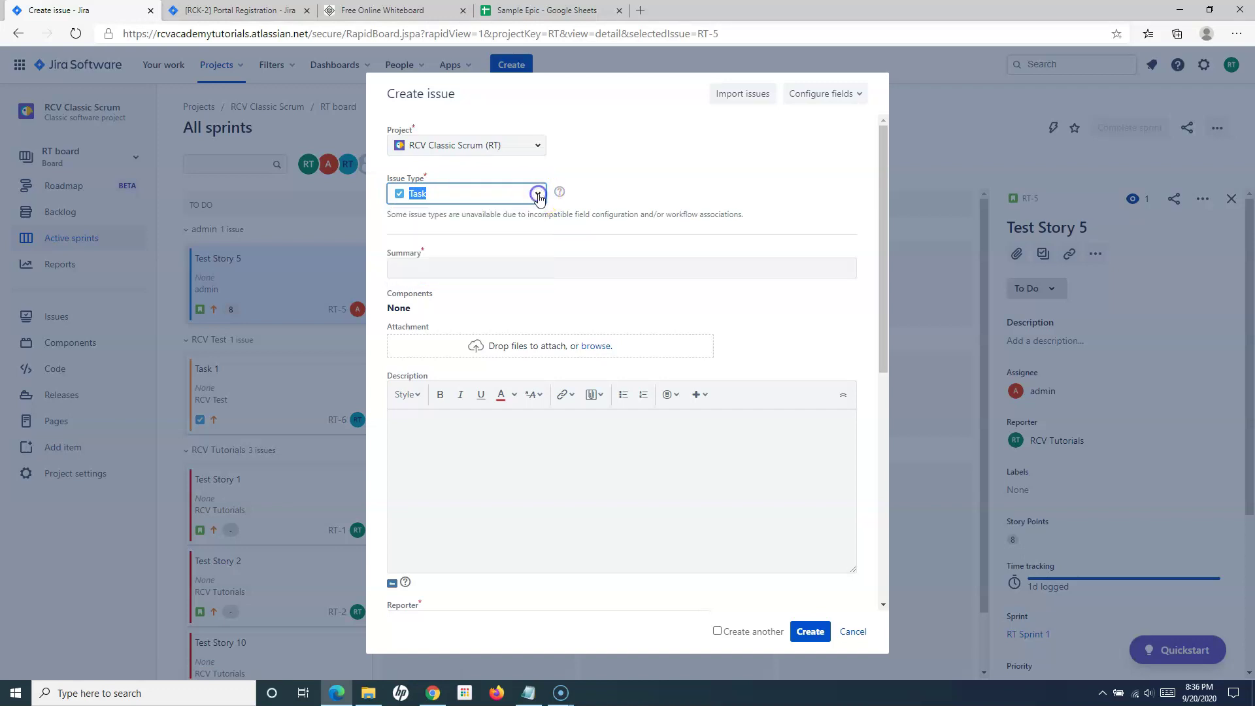
- Fill in both the summary and the description of the new task with "Configure development environment"
left_click(428, 270)
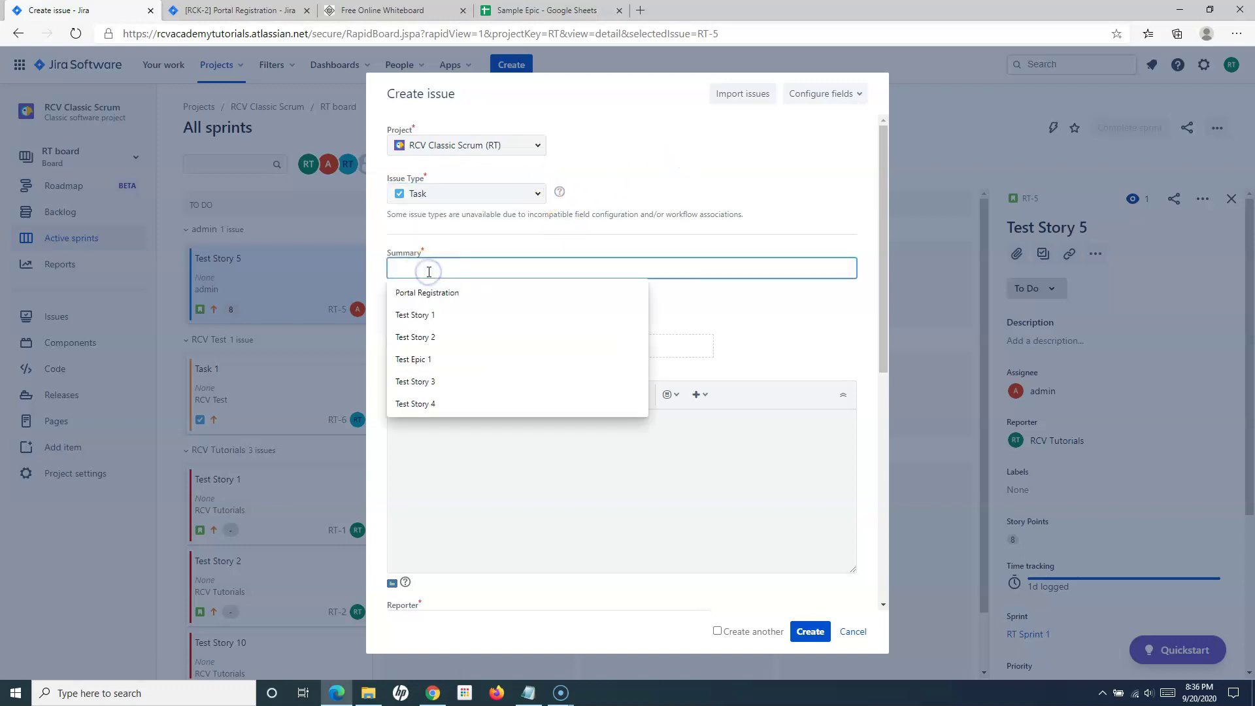
type("Configure development environment")
left_click(440, 429)
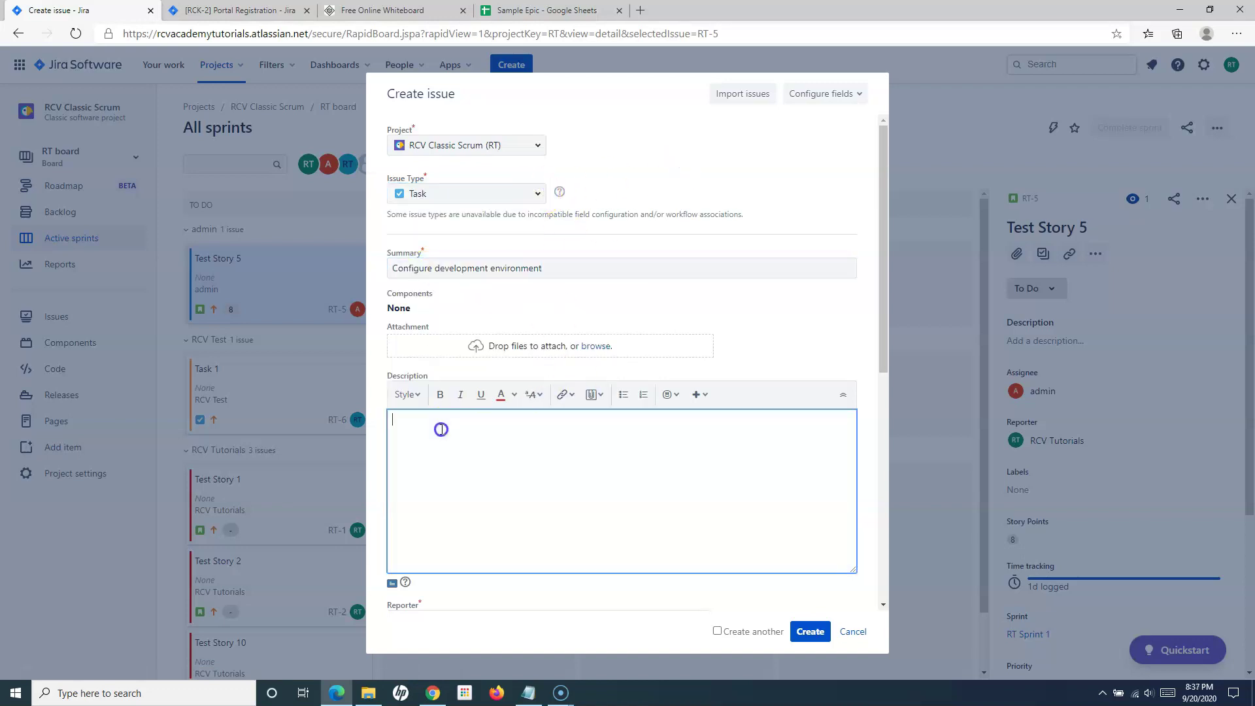
type("Configure development environment")
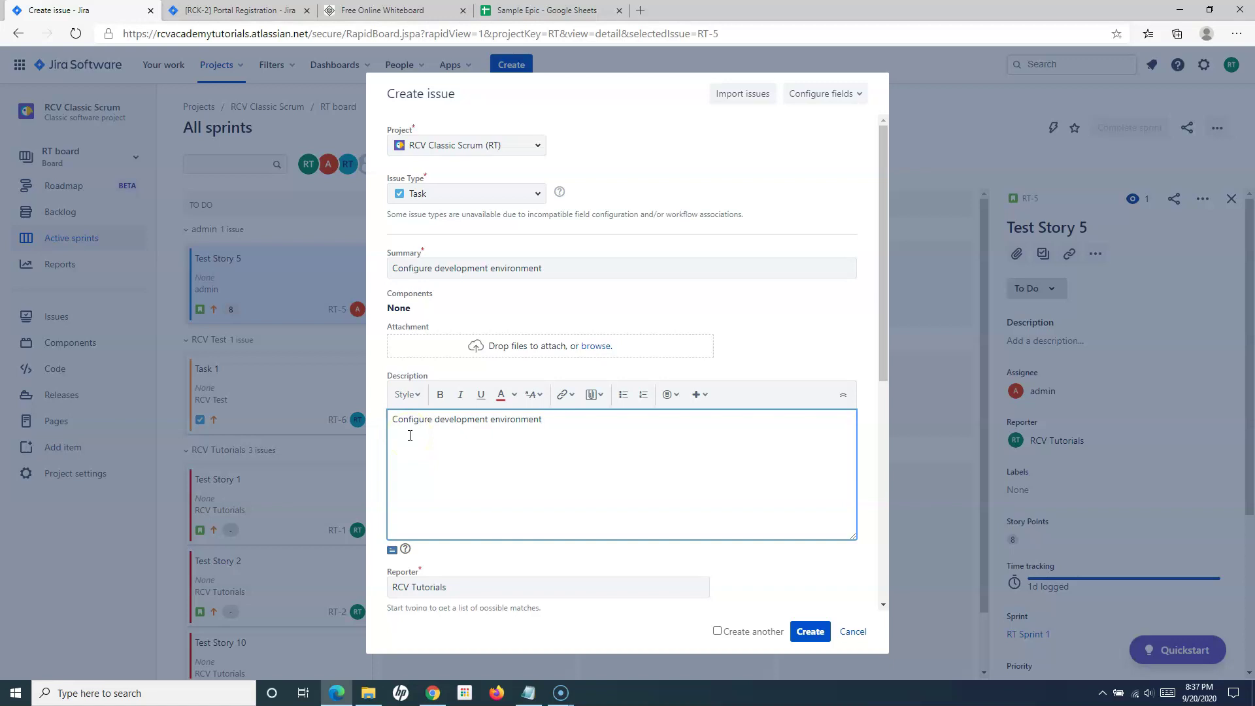
left_click(476, 460)
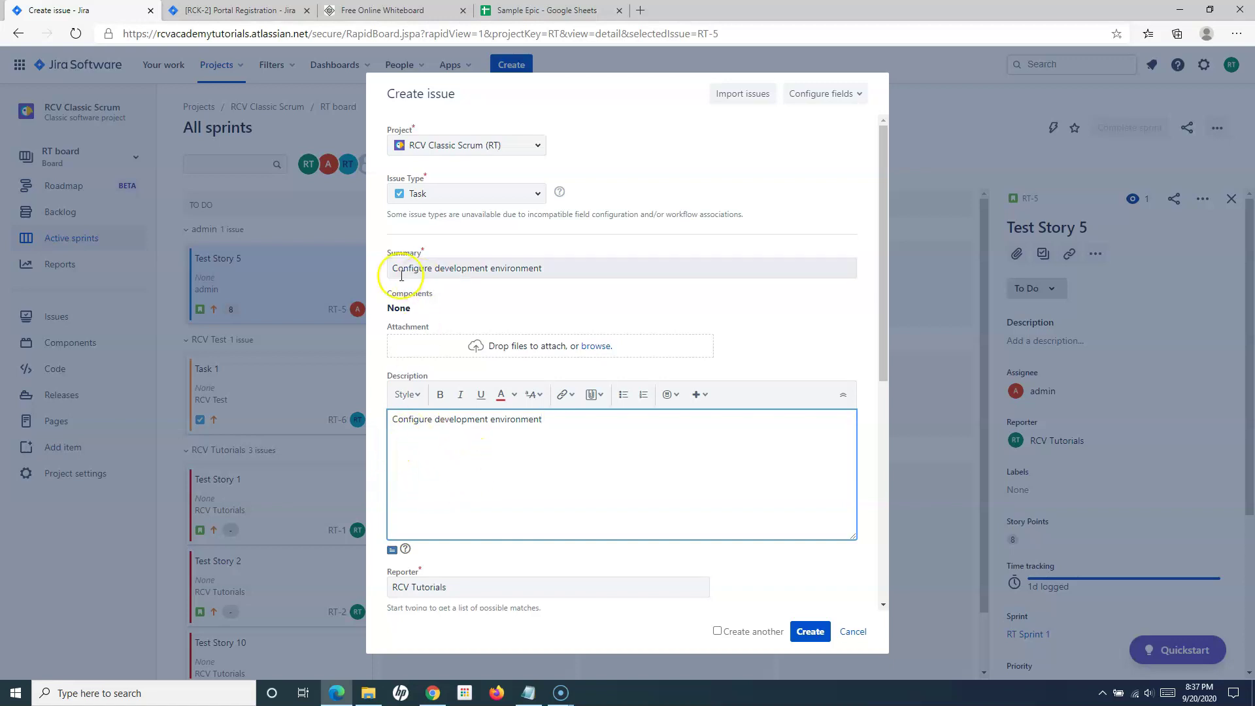
- Link the new task with the "blocks" relation to issue RT-16, Buyer registration with Google account
scroll(543, 476, "down", 1)
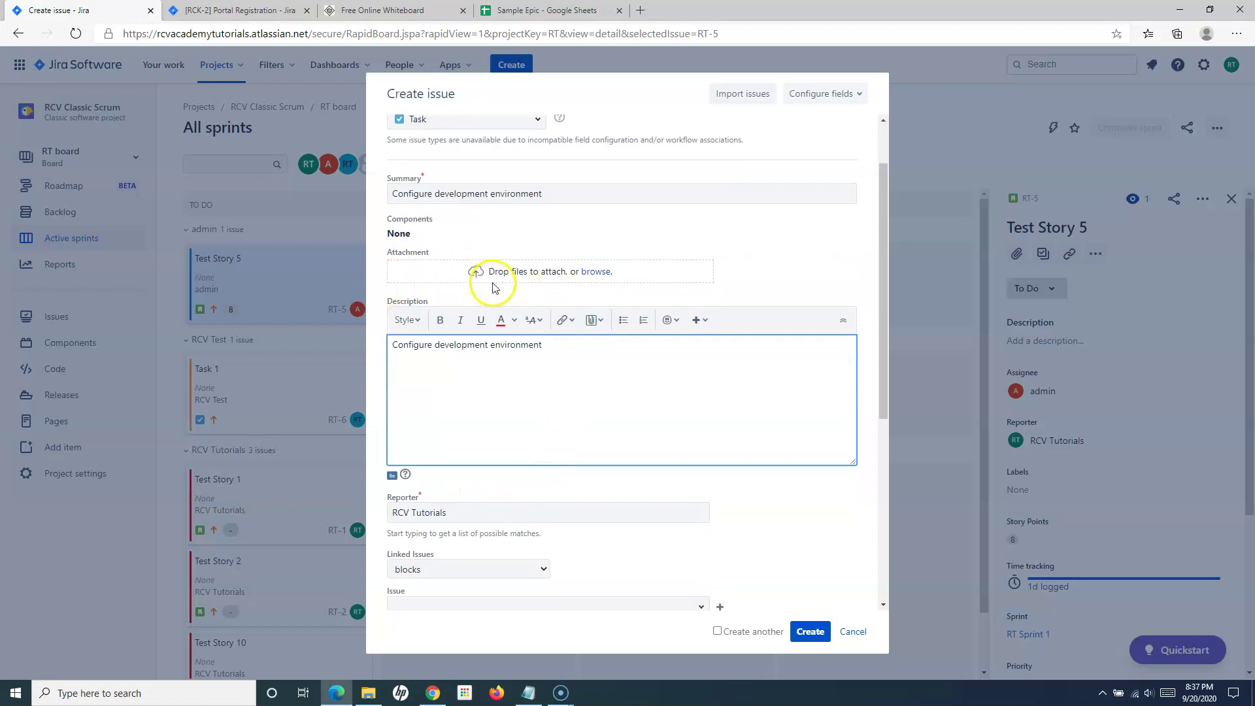
scroll(528, 435, "down", 3)
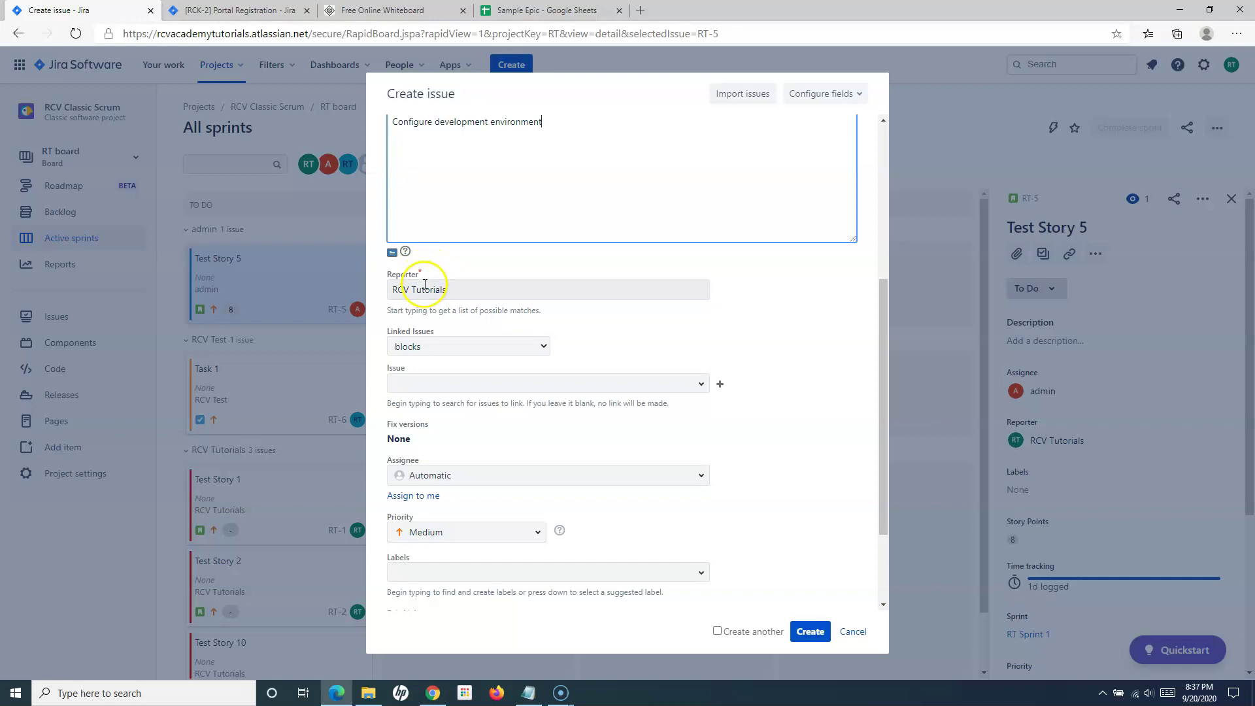
left_click(439, 347)
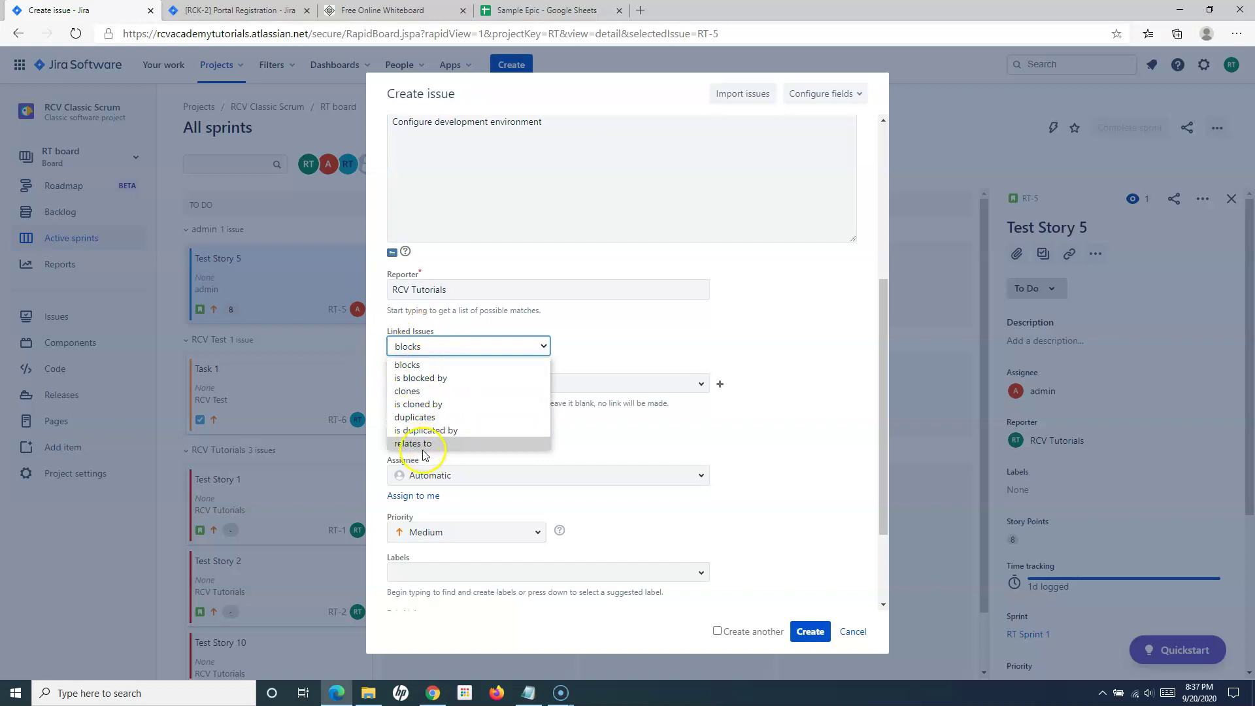
left_click(419, 365)
left_click(701, 383)
left_click(703, 385)
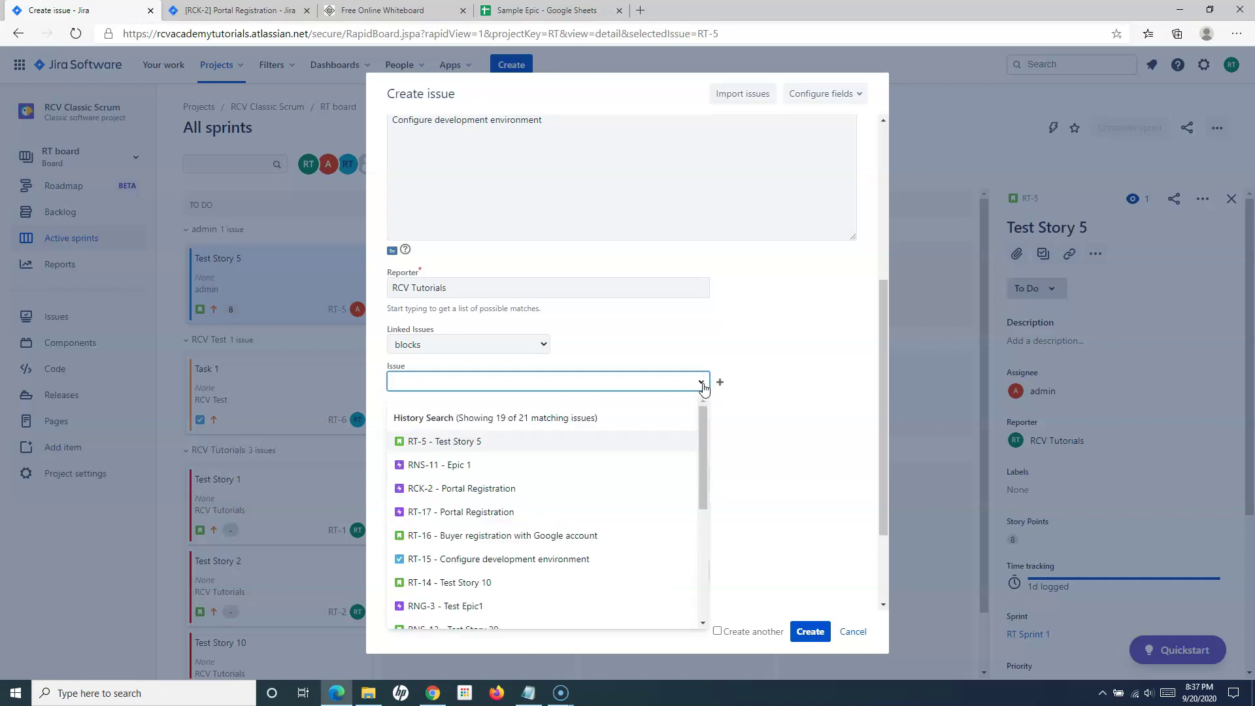
left_click(456, 542)
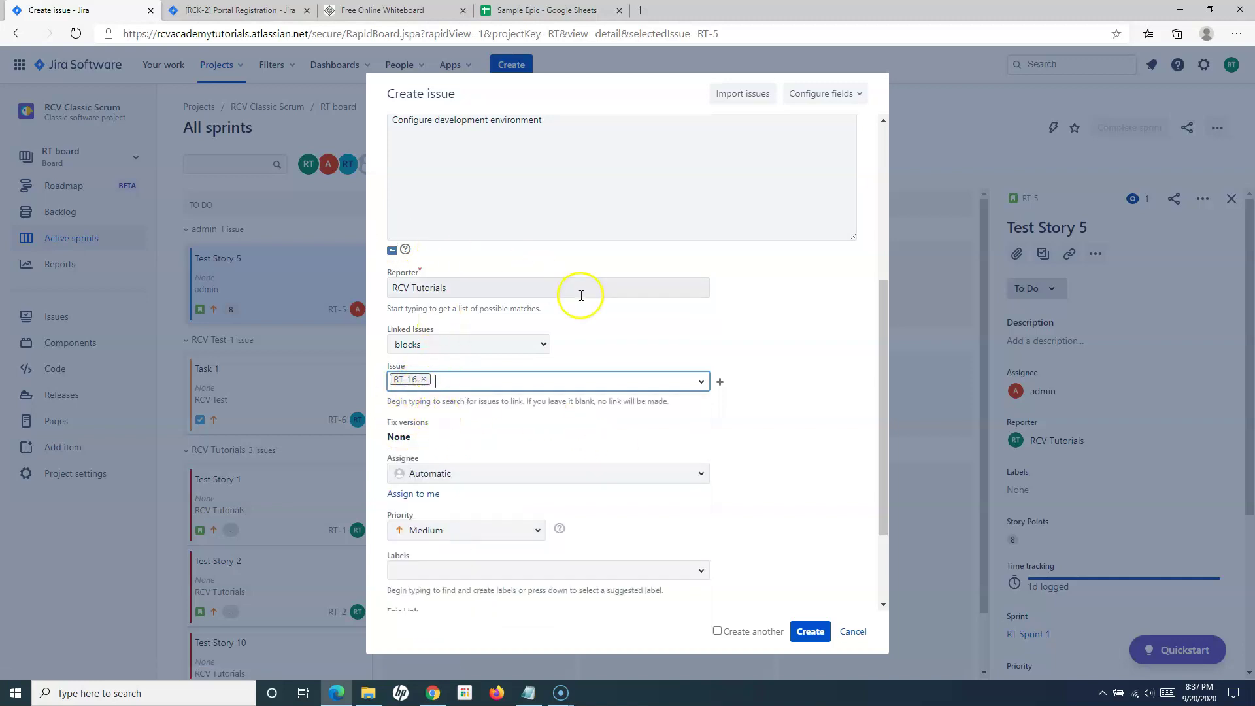
- Review the task's description and linked issue, and assign the task to yourself
scroll(581, 295, "up", 3)
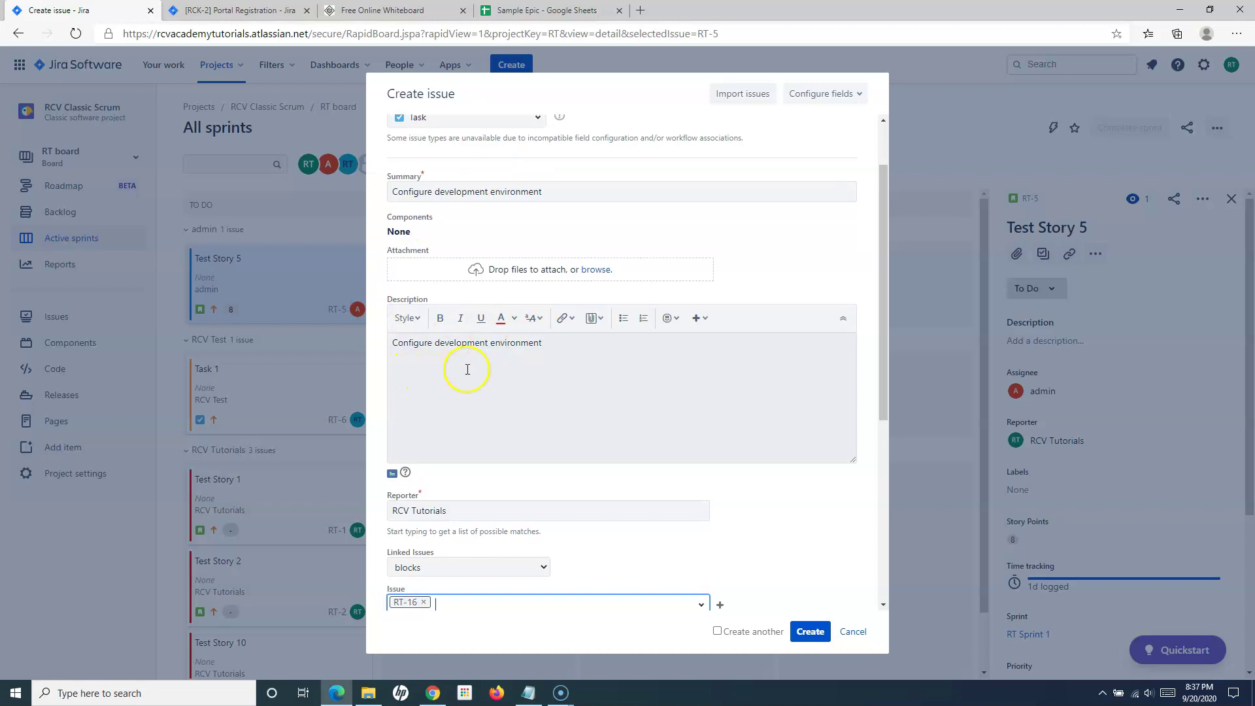
scroll(552, 380, "down", 5)
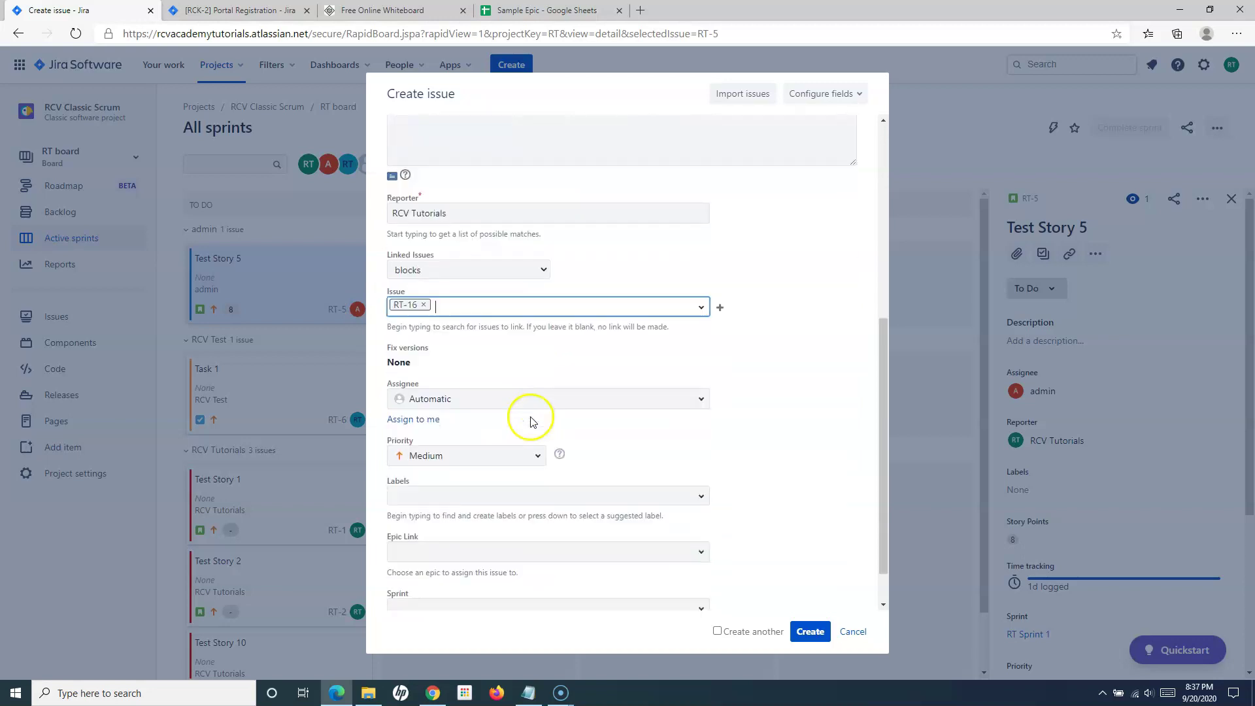
scroll(426, 327, "up", 3)
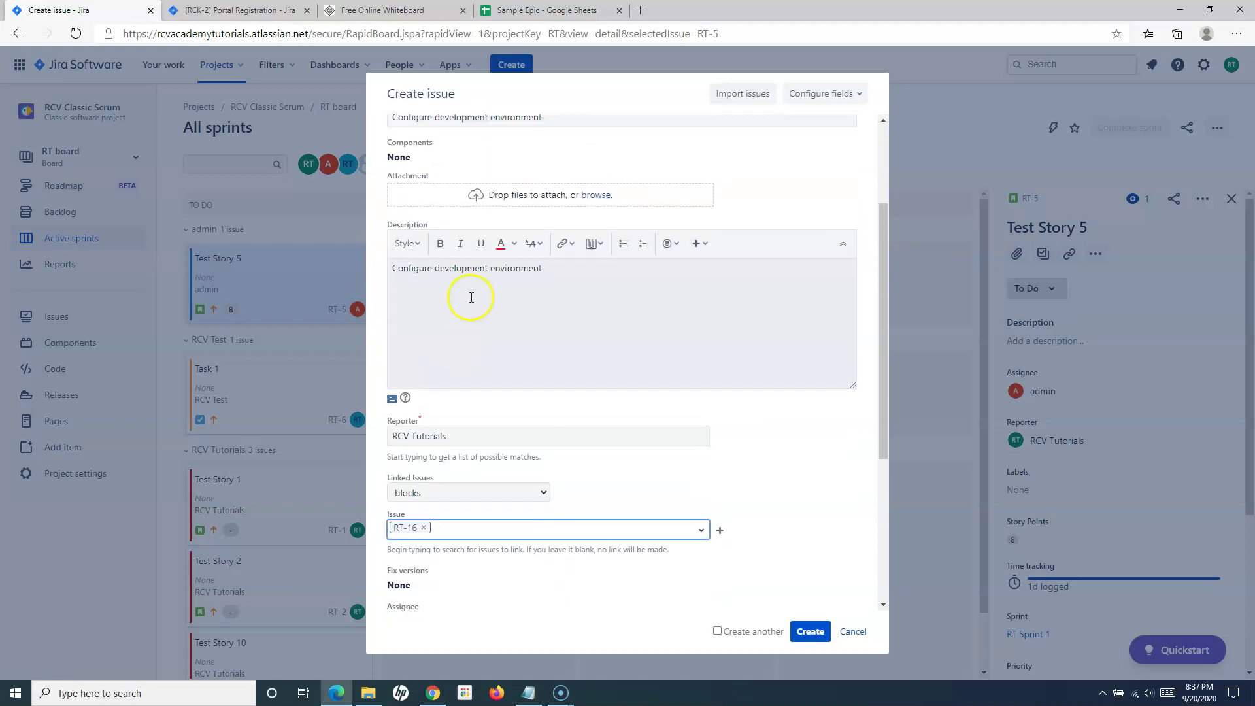
scroll(458, 392, "down", 2)
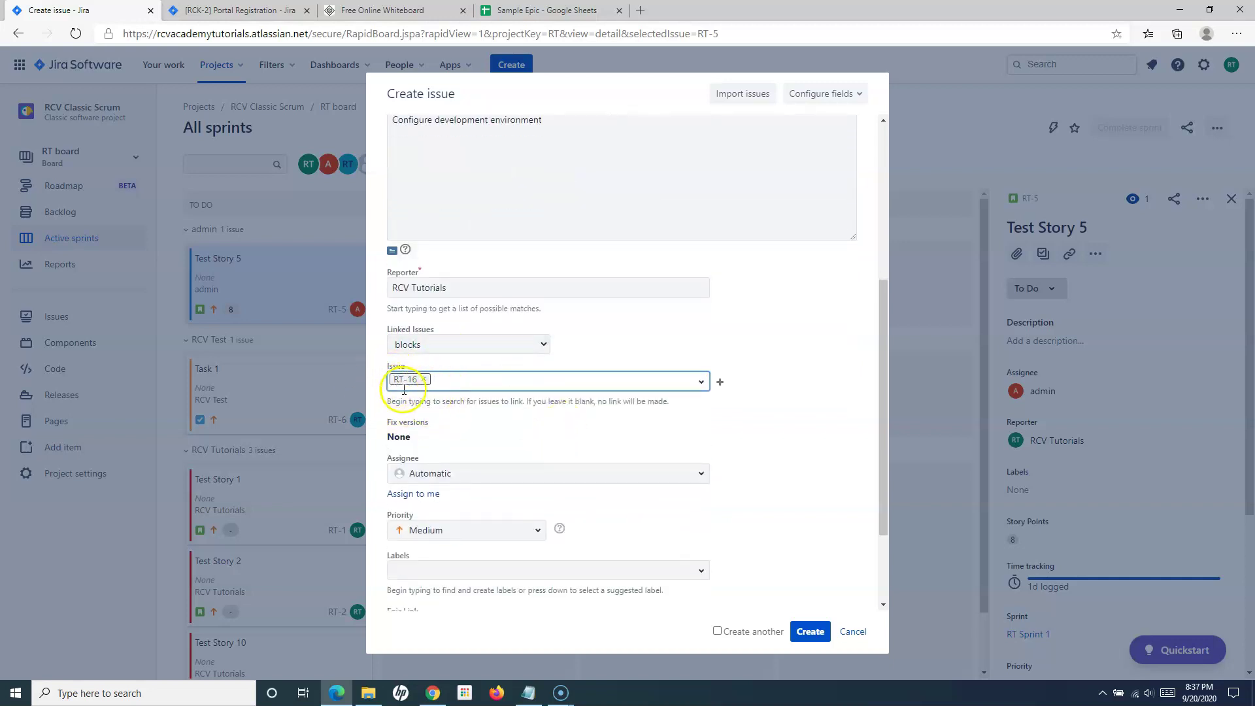
left_click(422, 494)
- Set the task's epic link to Portal Registration (RT-17)
scroll(686, 458, "down", 2)
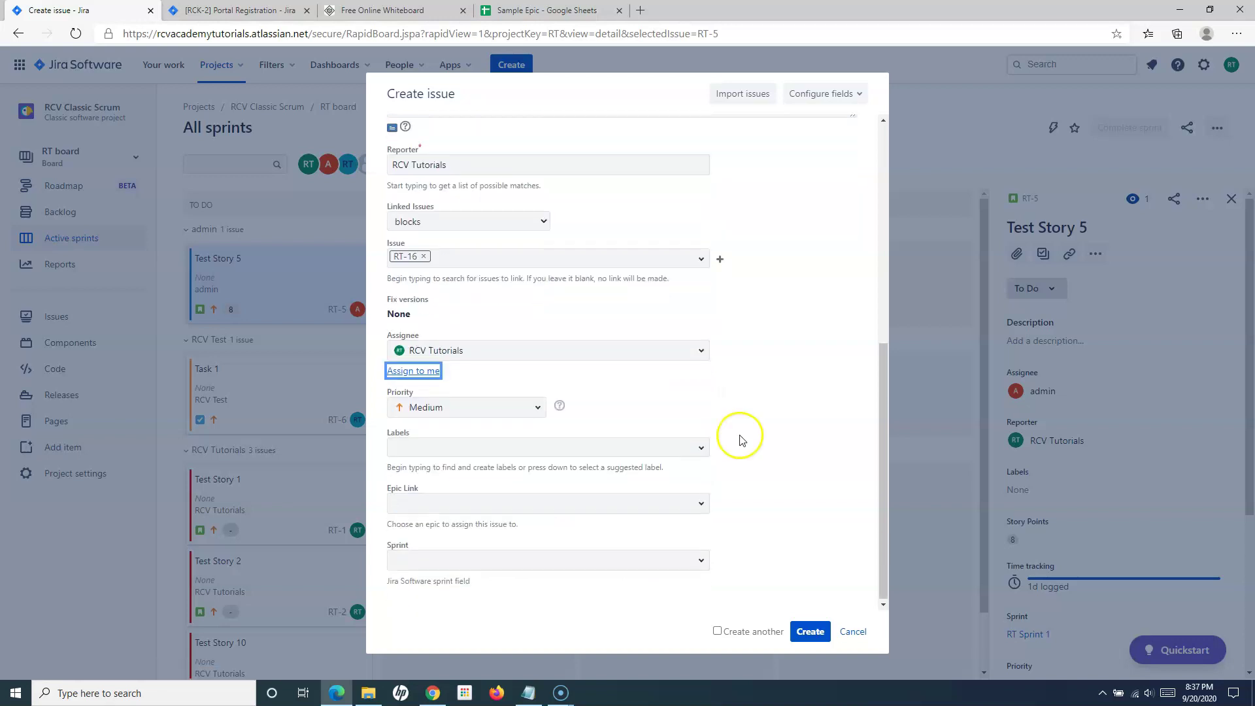
scroll(493, 313, "up", 4)
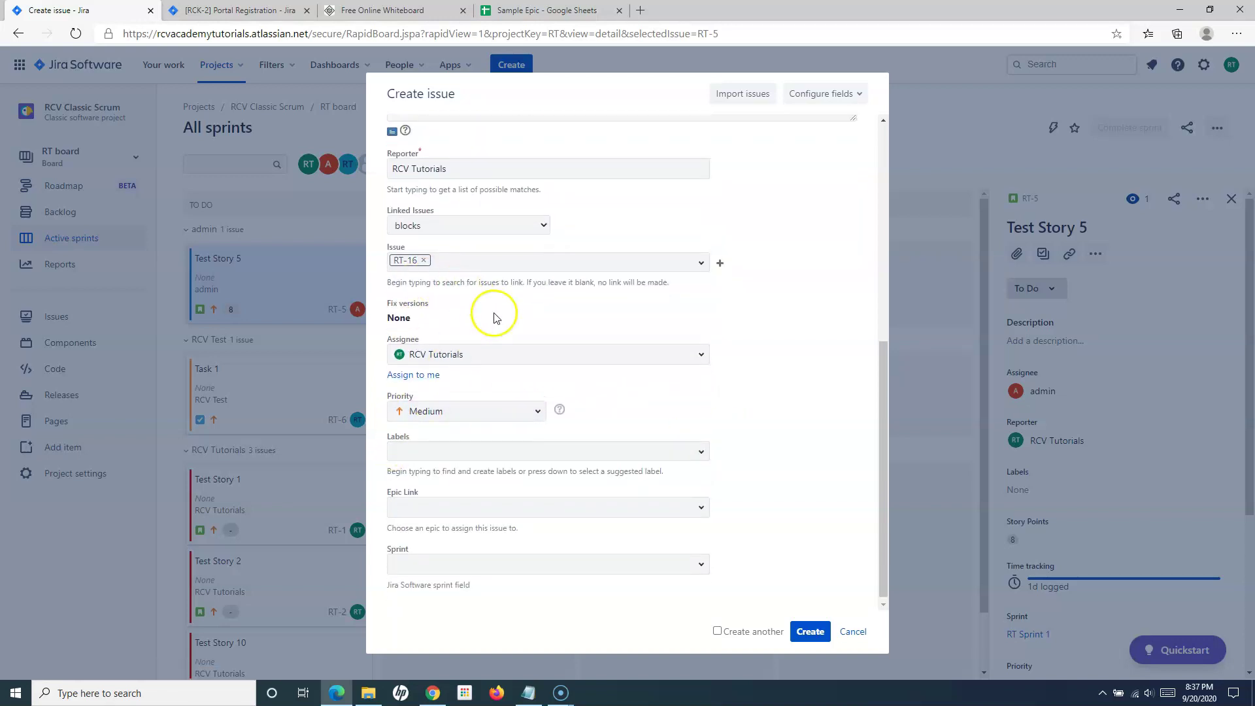
scroll(728, 470, "down", 2)
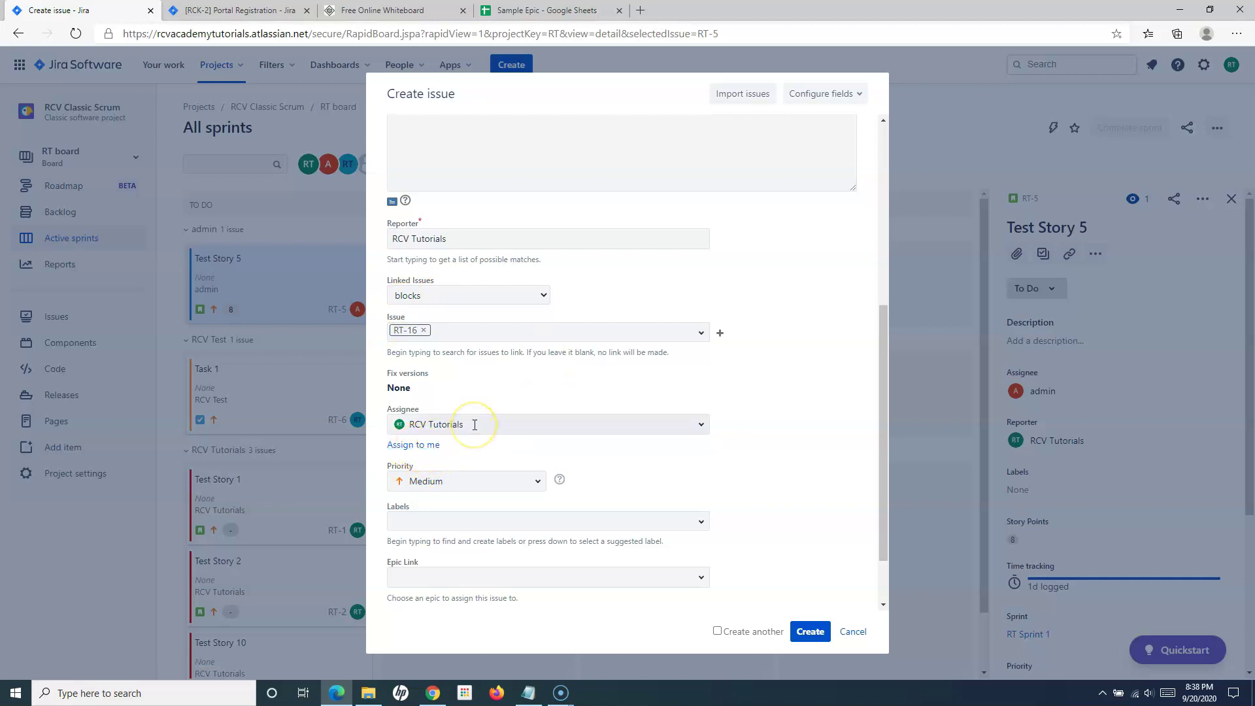
scroll(719, 461, "down", 1)
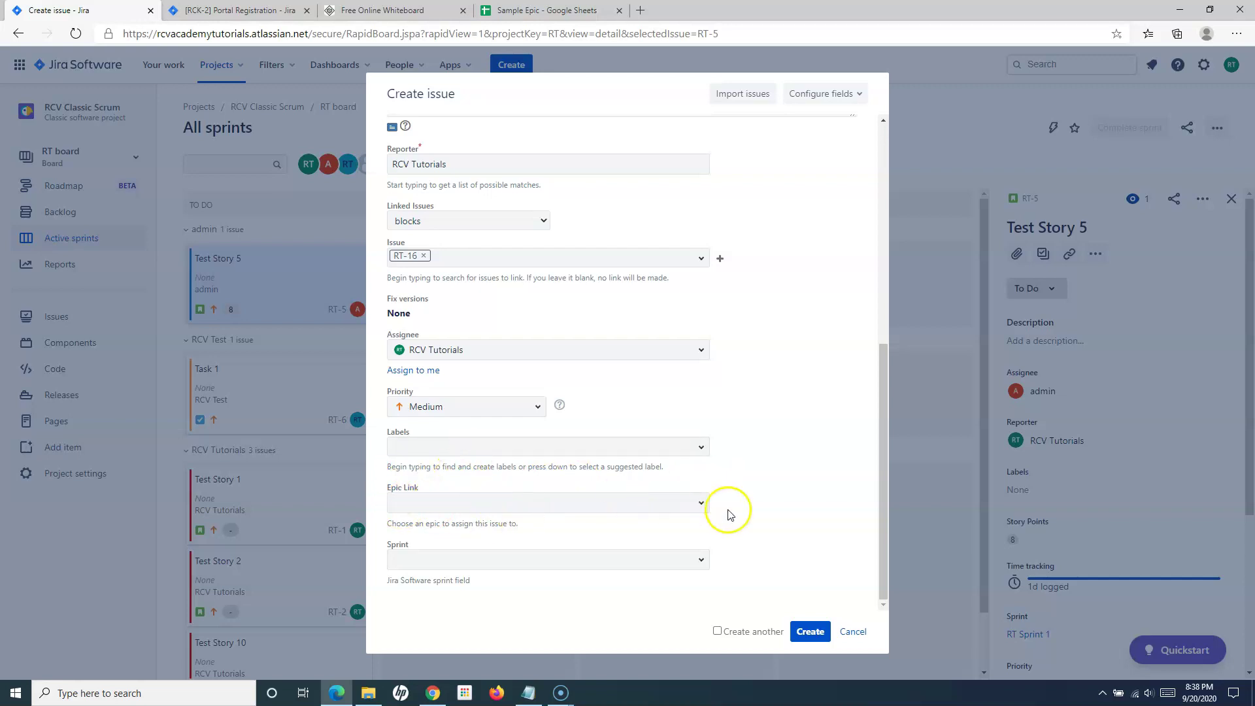
left_click(705, 505)
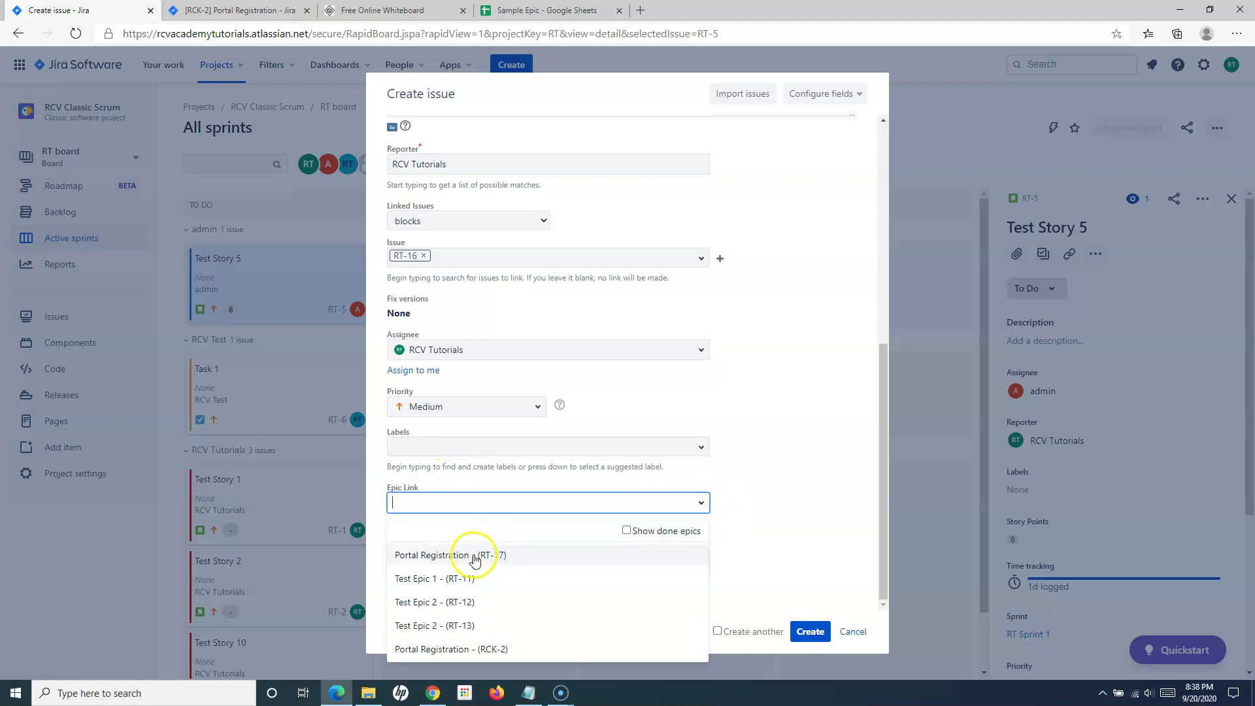
left_click(487, 556)
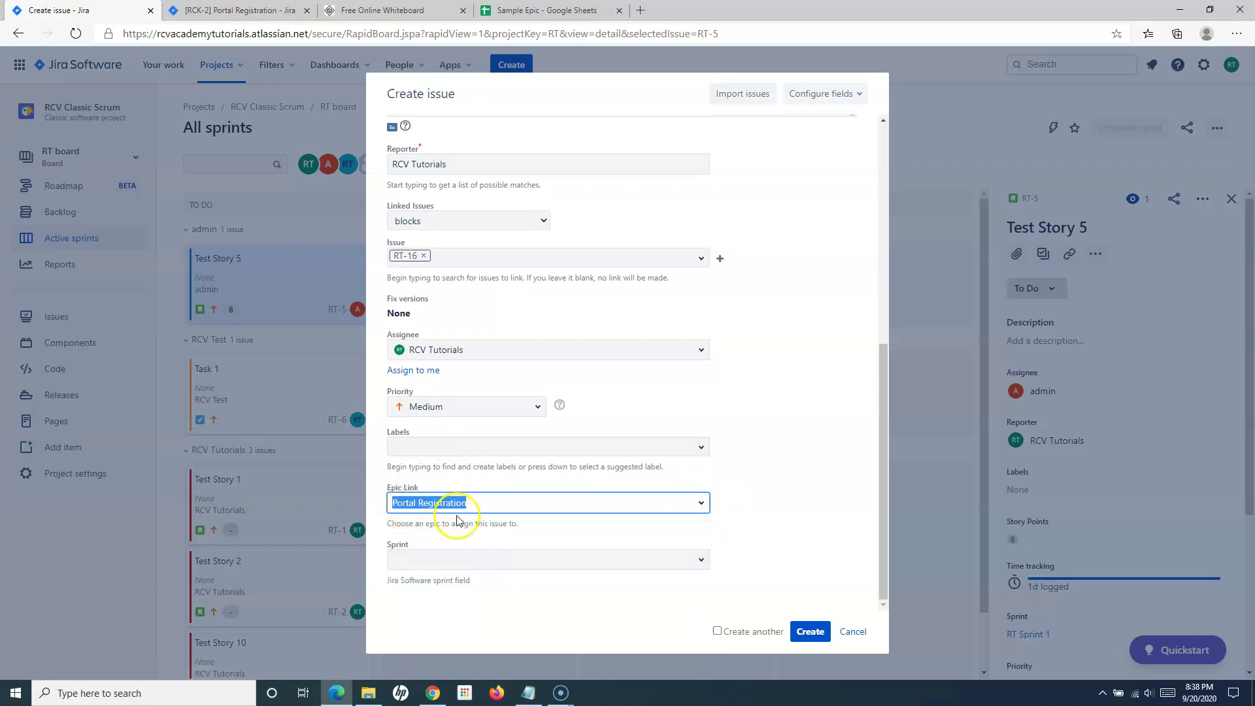
left_click(771, 500)
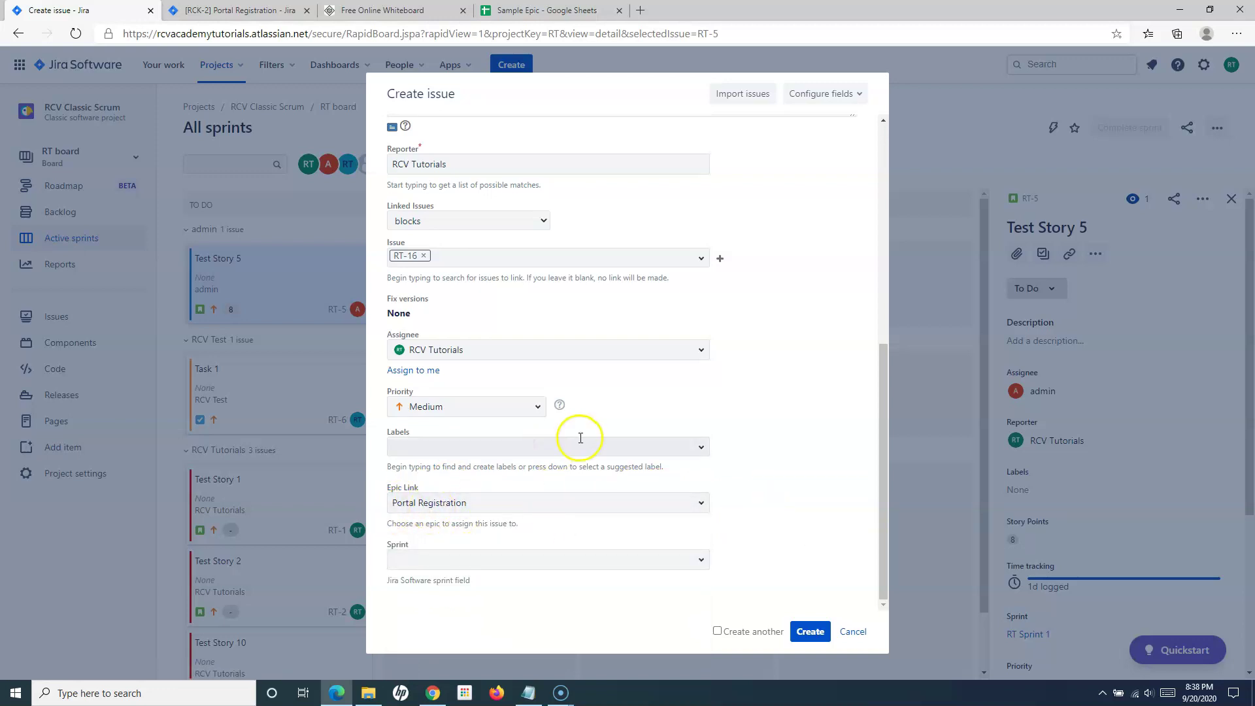
- Check the available sprints, leave the sprint empty, enable creating another issue, and create the task
scroll(579, 438, "up", 3)
scroll(580, 438, "down", 3)
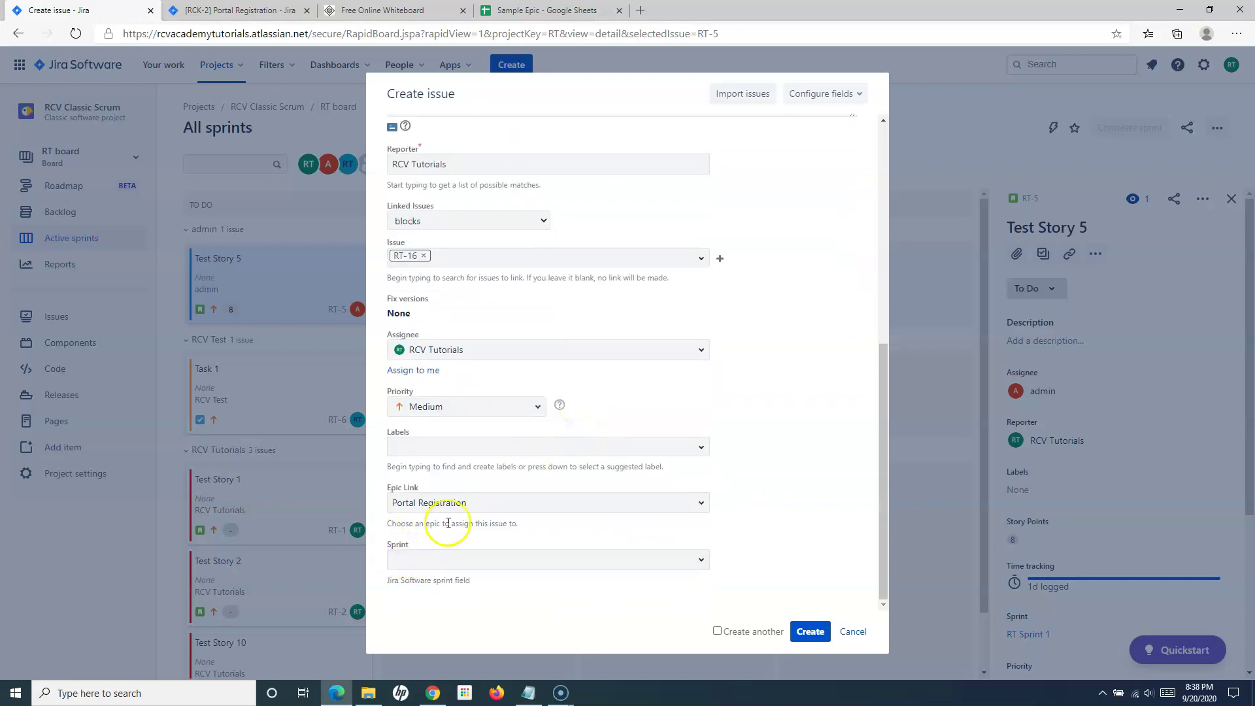
left_click(702, 560)
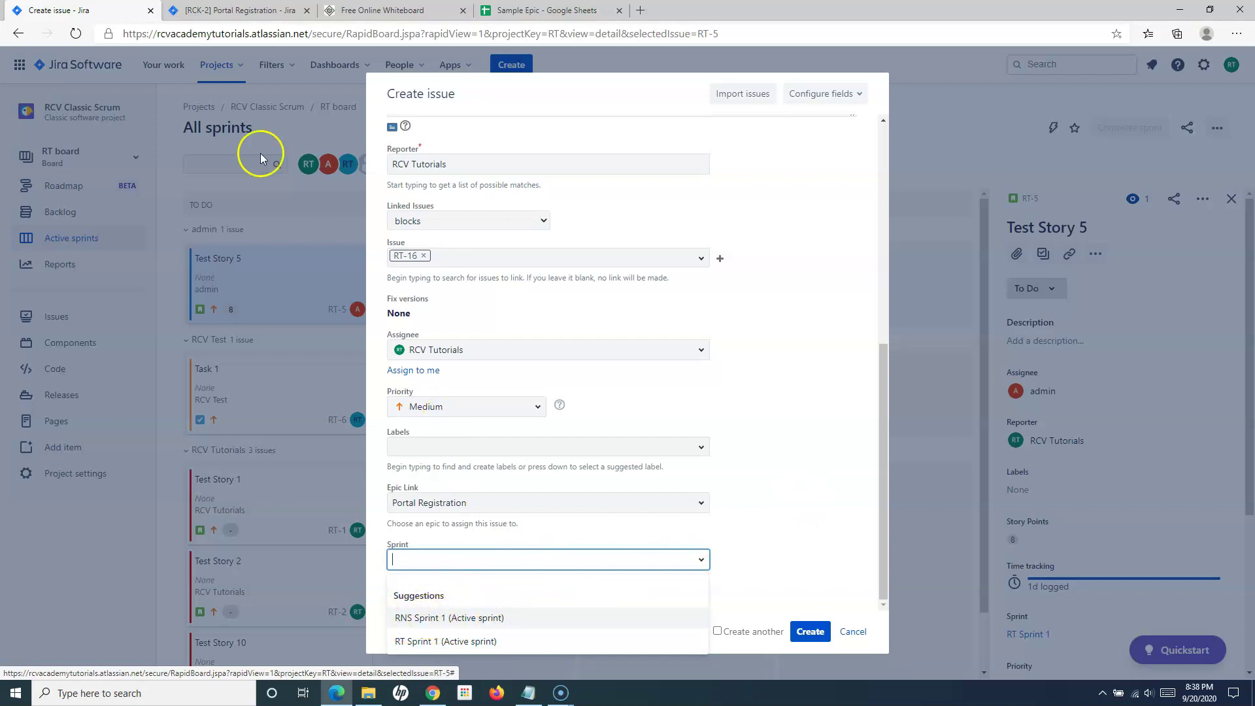
left_click(773, 559)
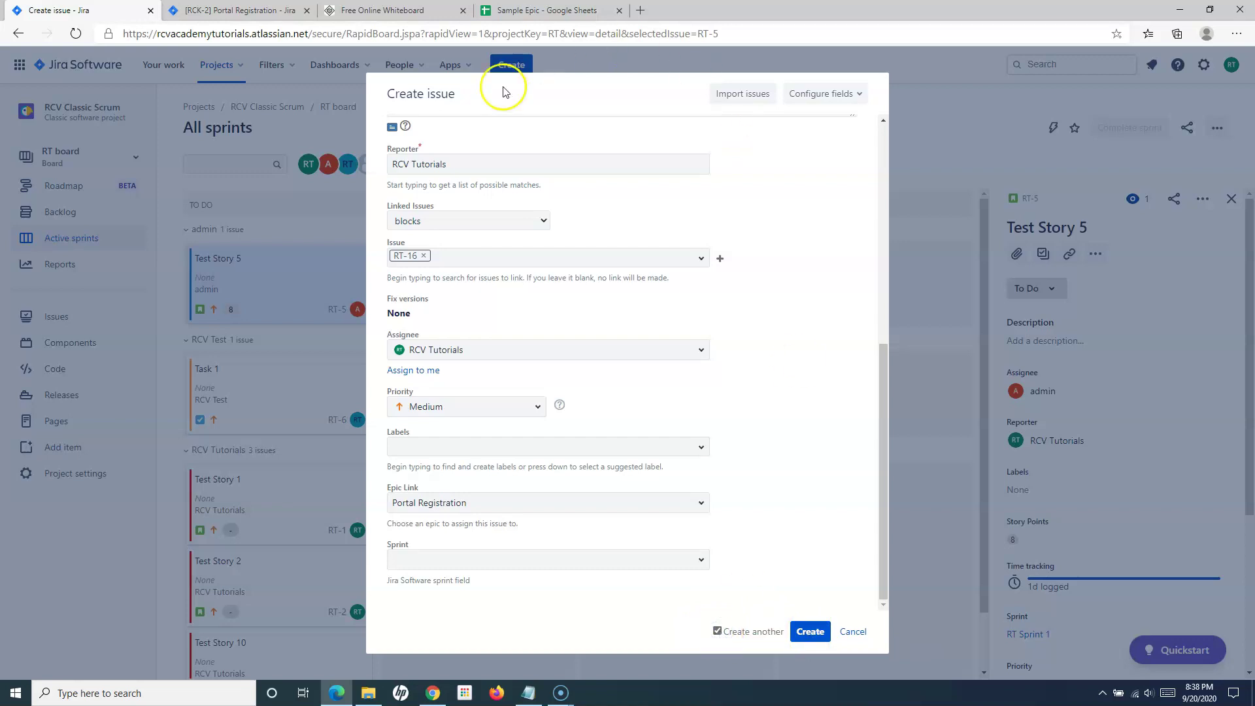
left_click(810, 631)
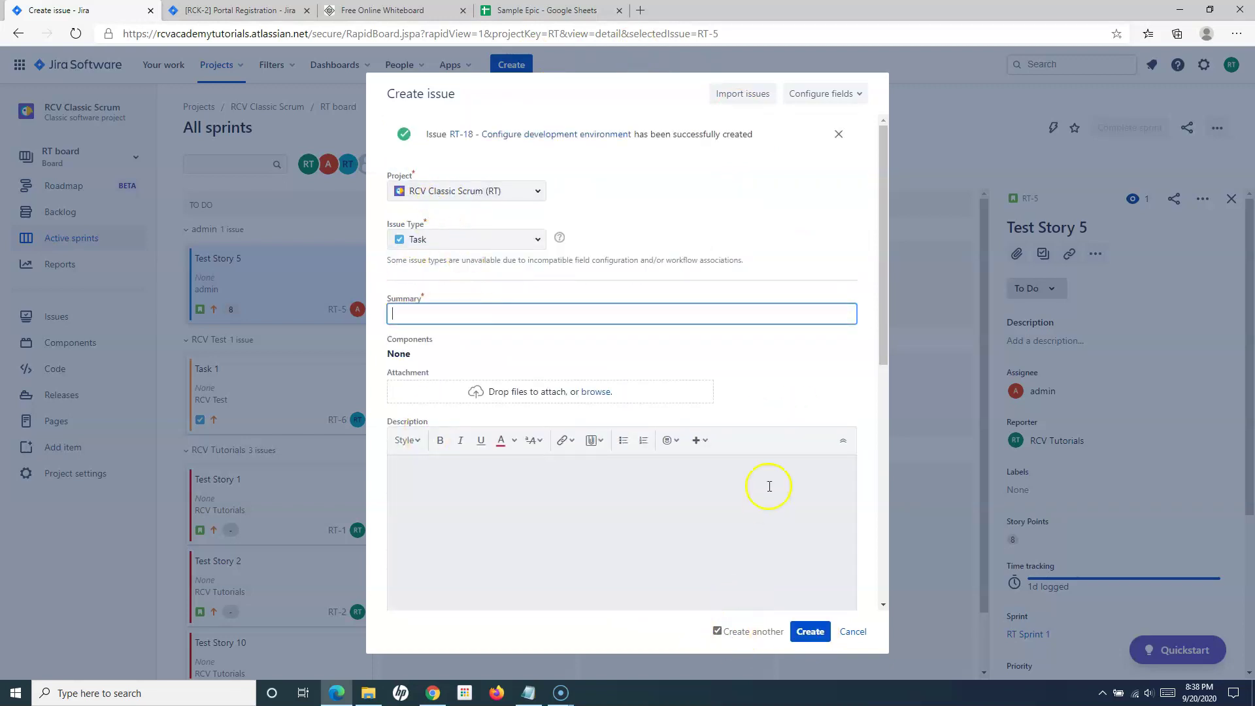
- Review which field values, such as assignee and epic link, carry over into the next new-issue form
scroll(568, 406, "down", 10)
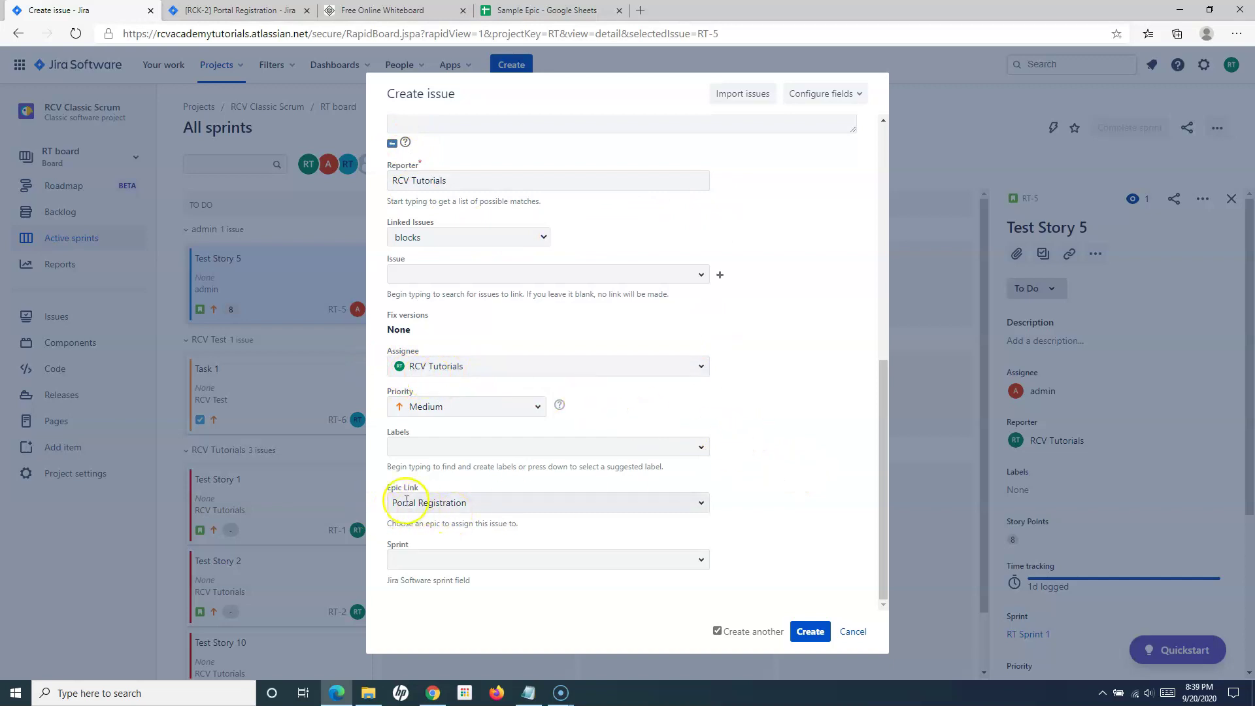
scroll(743, 358, "up", 3)
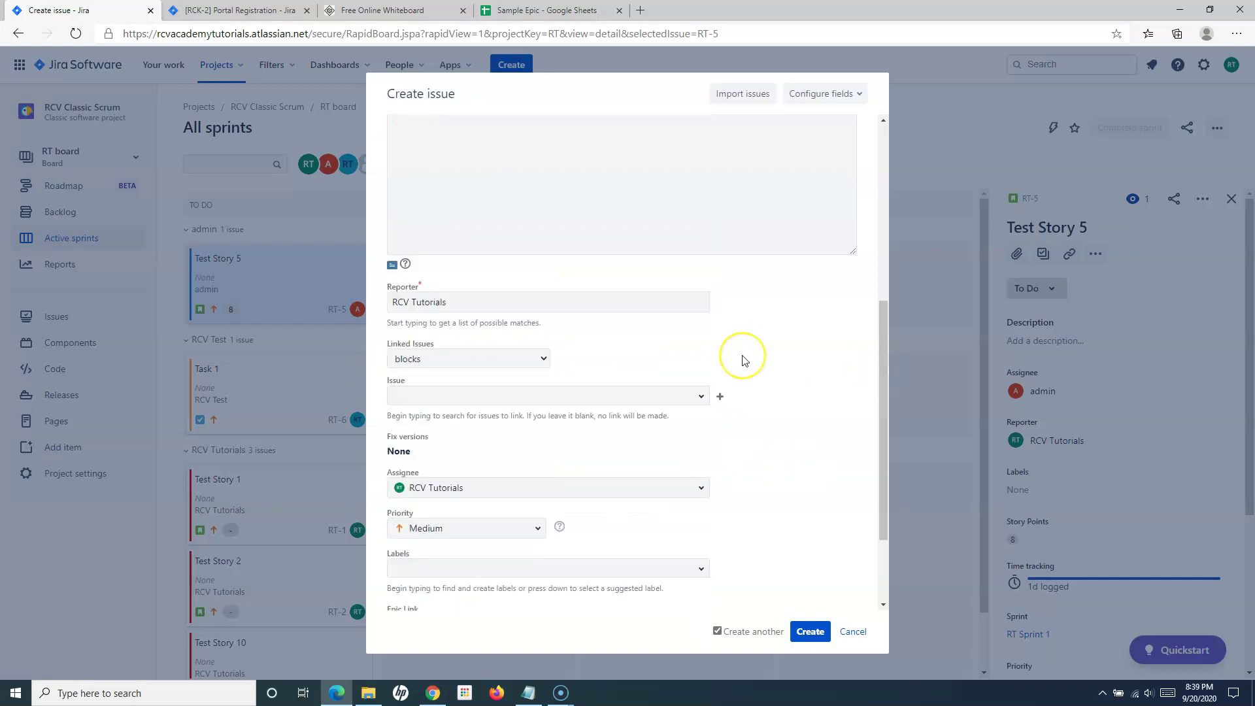
key("alt+s")
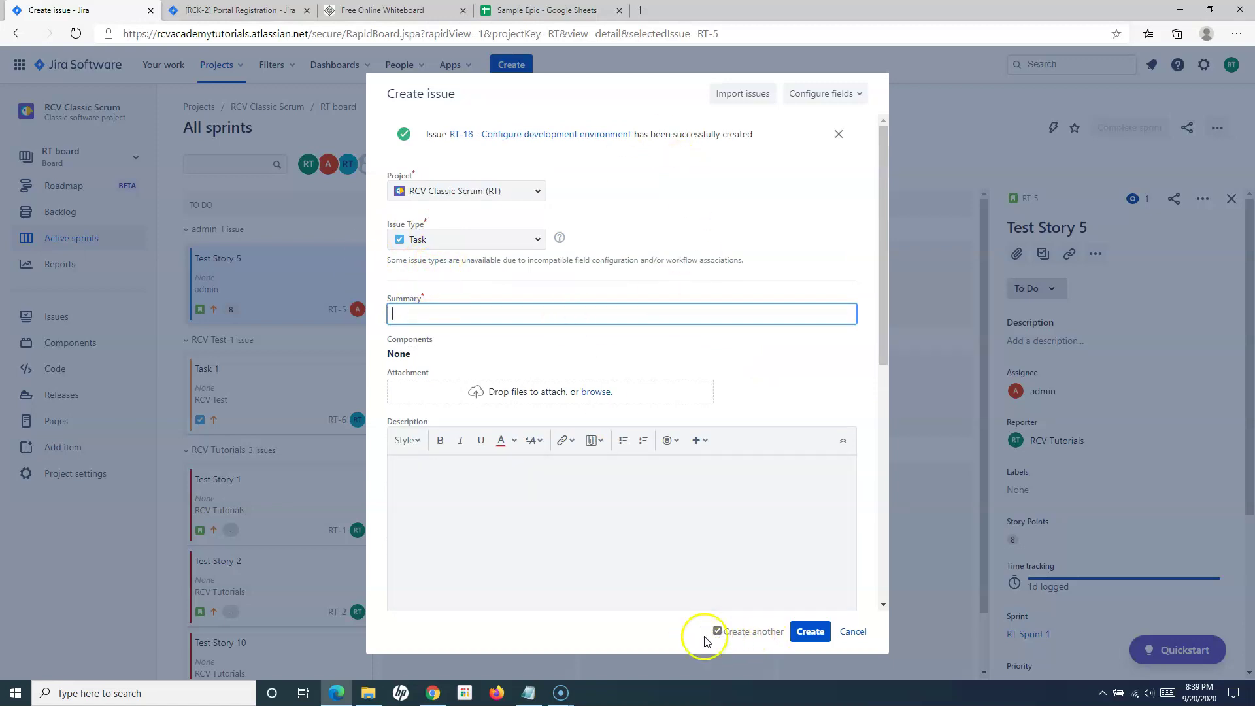
- Switch the issue form to custom fields, show the Components field, and restore the display of all fields
left_click(857, 96)
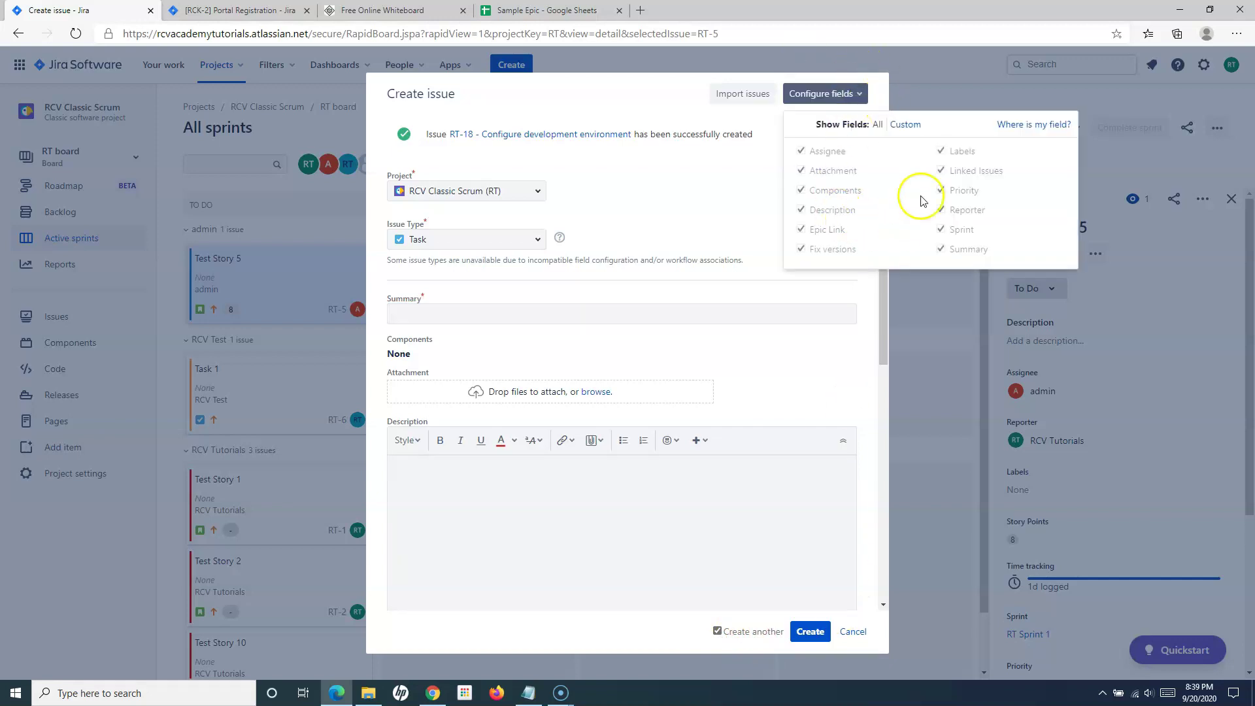
left_click(906, 125)
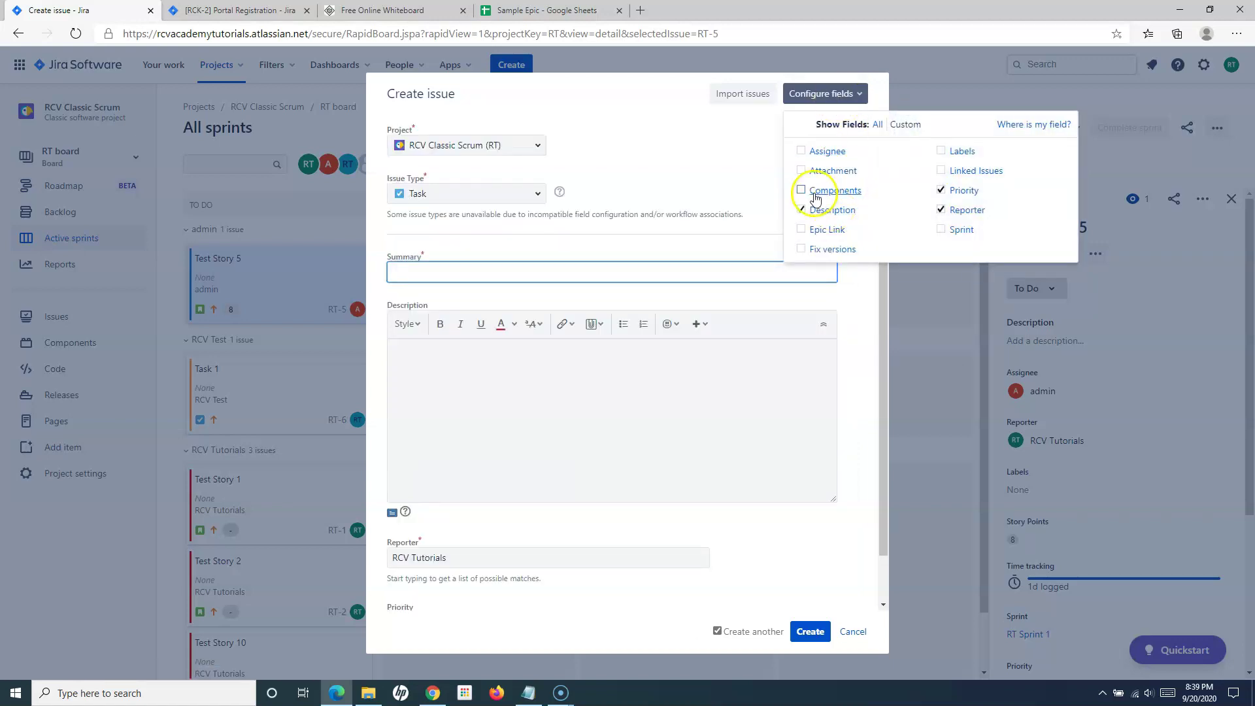
left_click(801, 190)
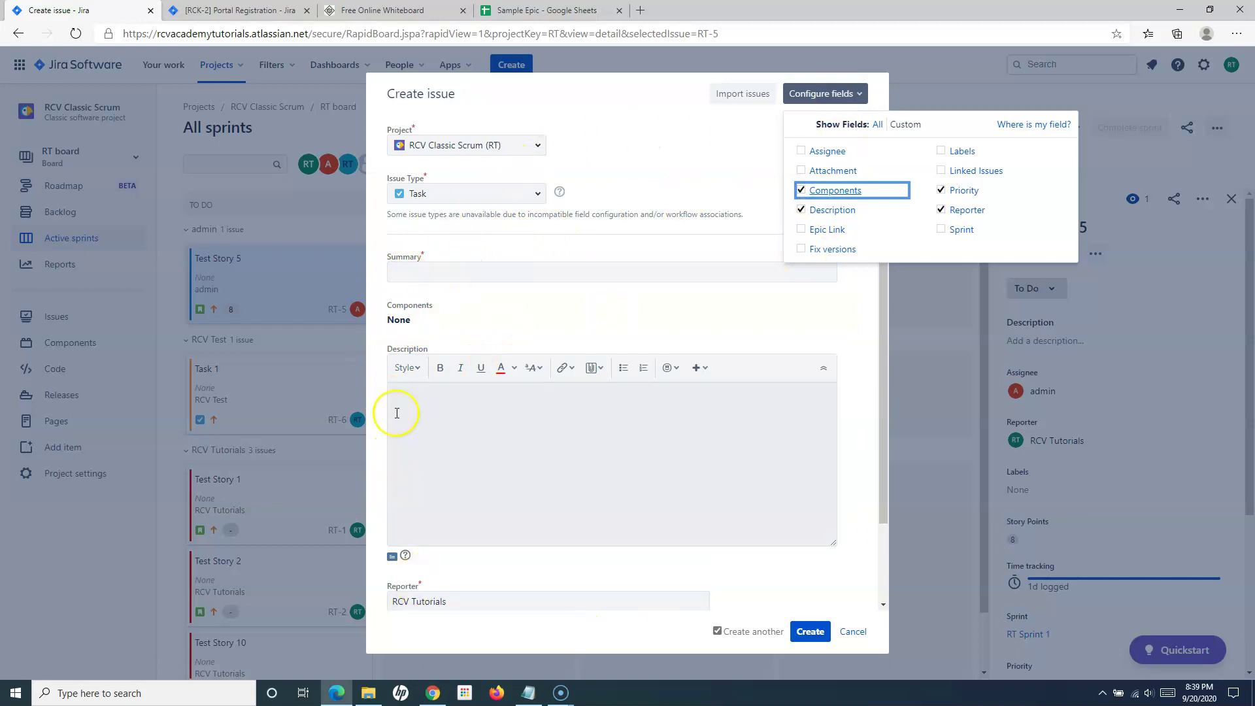
left_click(877, 126)
- Discard the blank follow-up issue form and dismiss the notification about the created task
left_click(853, 632)
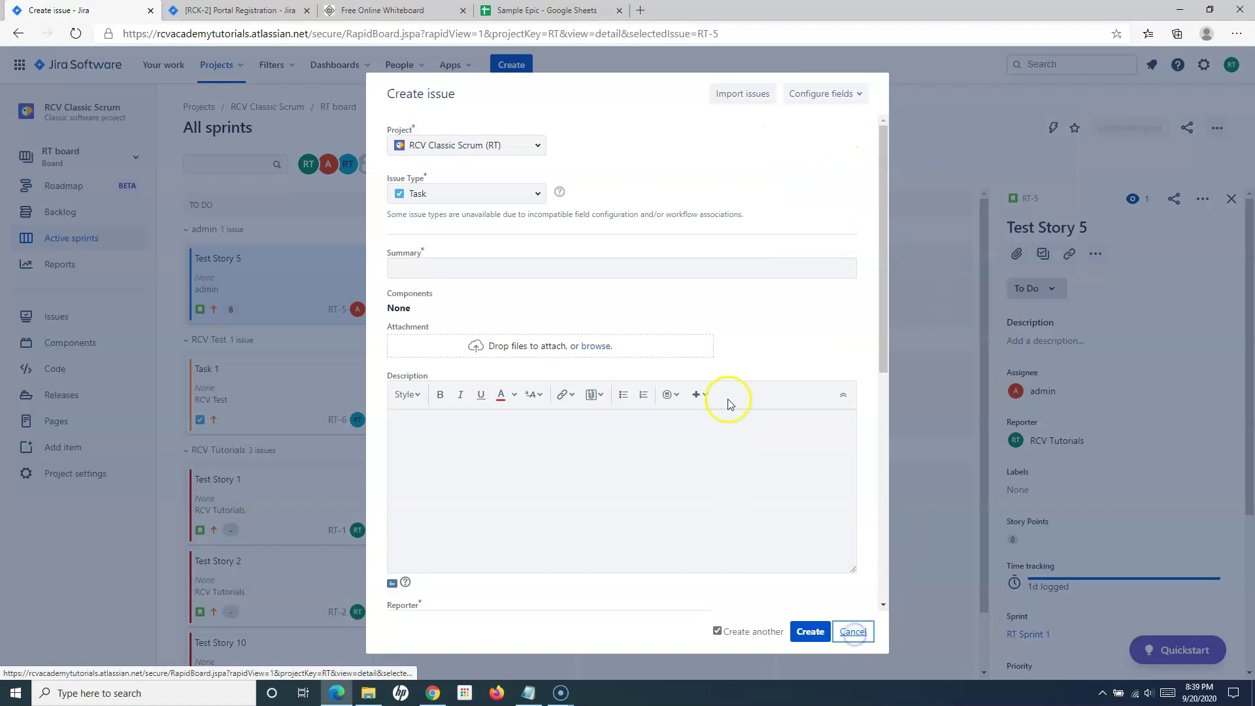
left_click(853, 631)
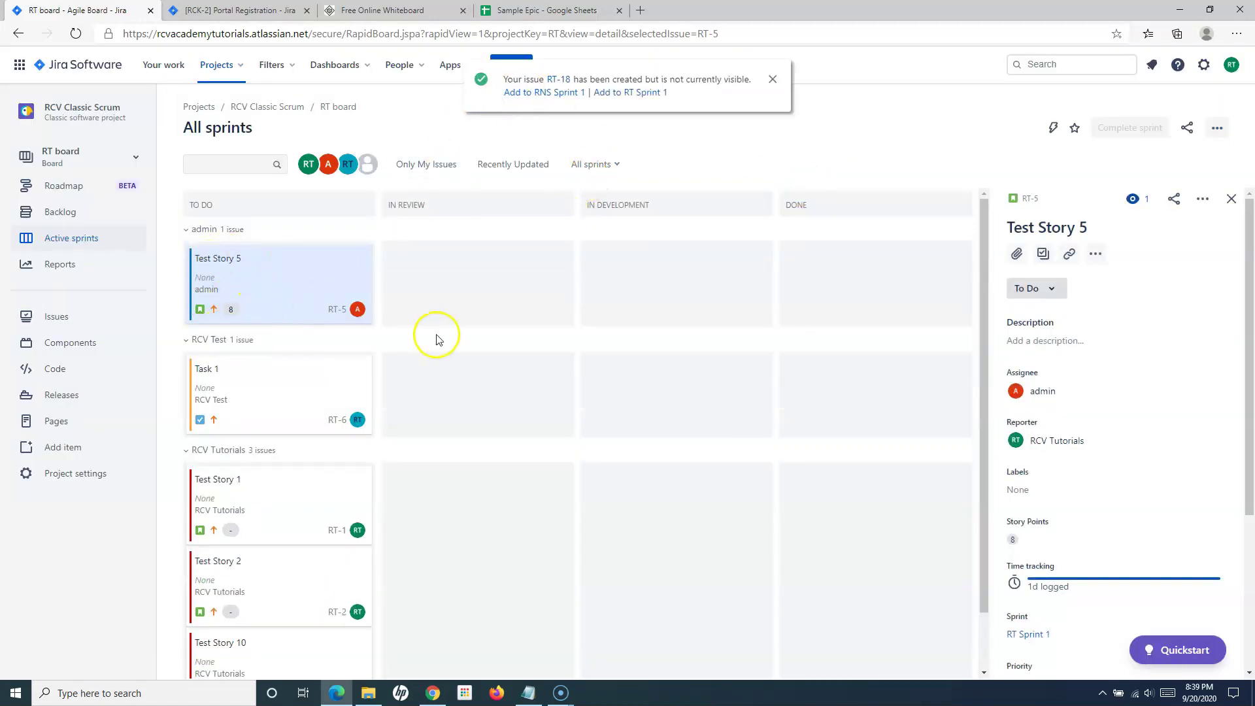
left_click(775, 80)
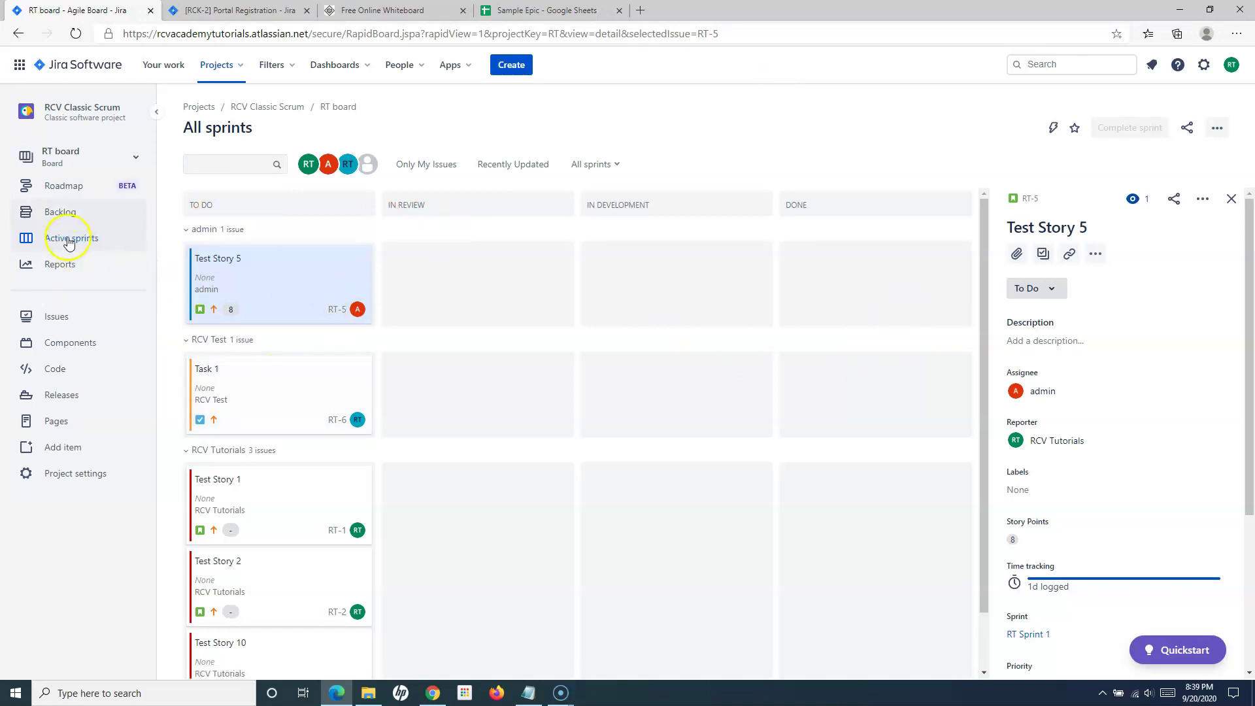
- Open the project roadmap, expand the Portal Registration epic (RT-17), and open its details
left_click(70, 193)
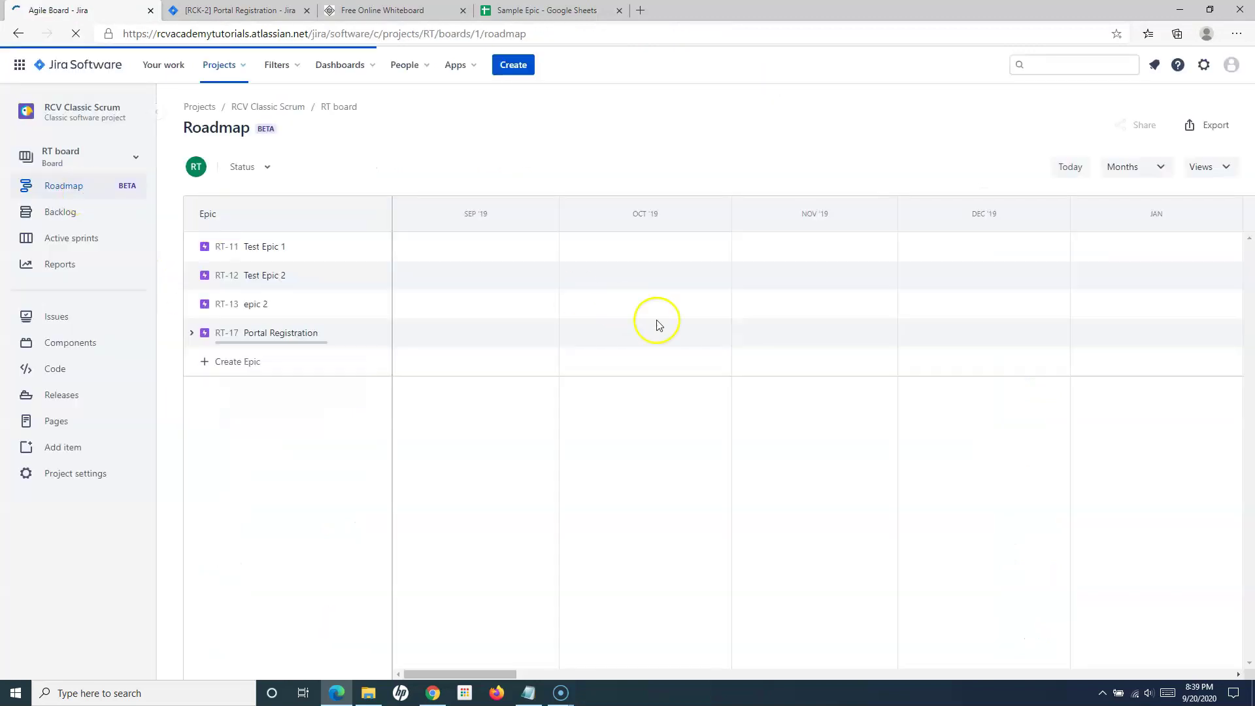
left_click(191, 336)
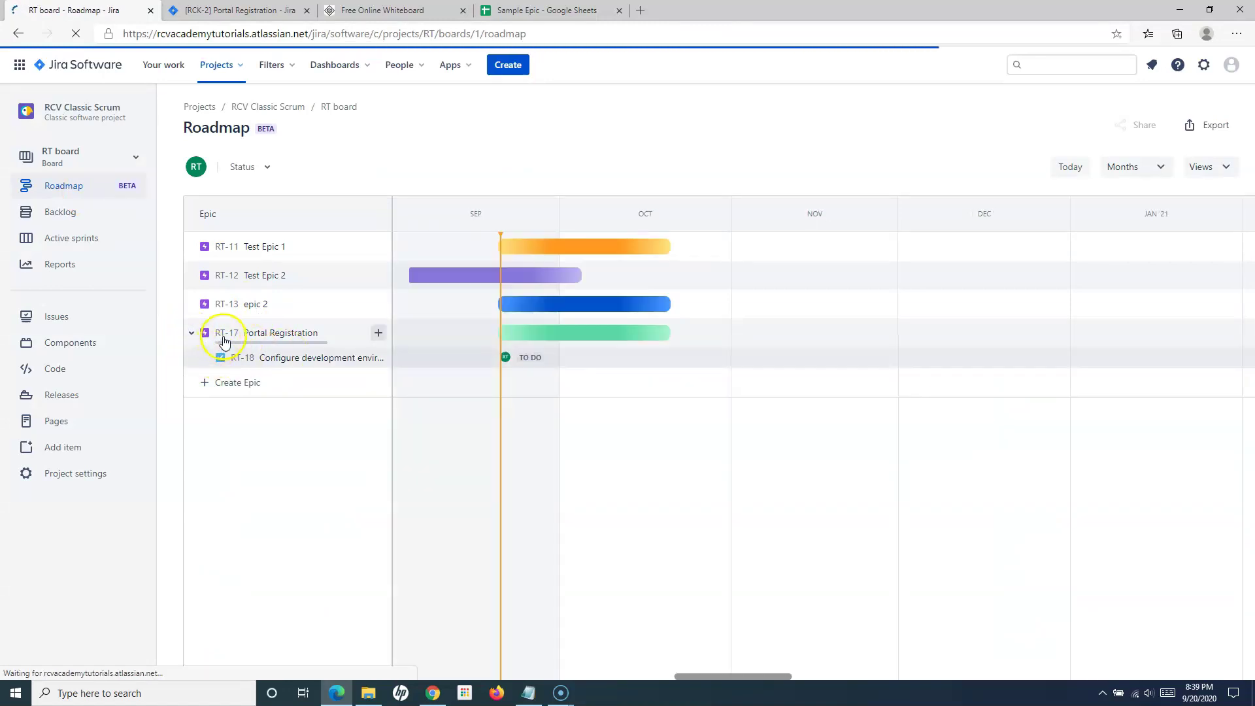
left_click(225, 336)
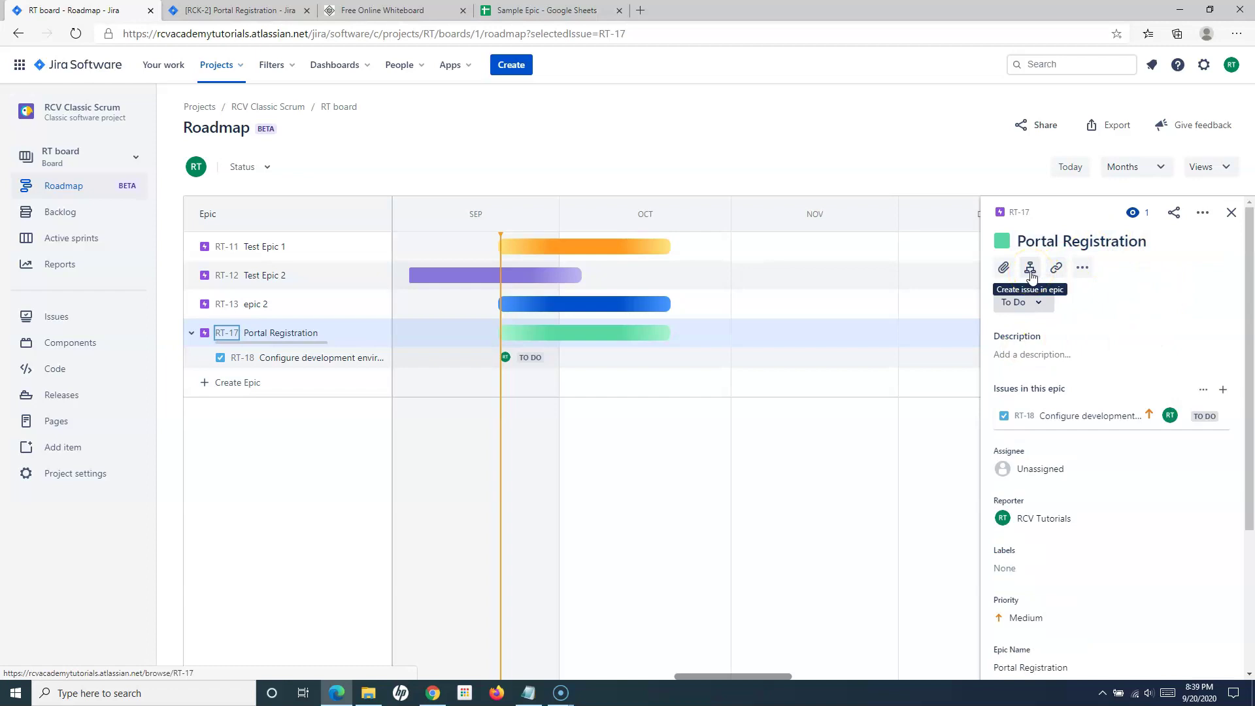
- Start adding a child issue of type Task inside the Portal Registration epic
left_click(1031, 268)
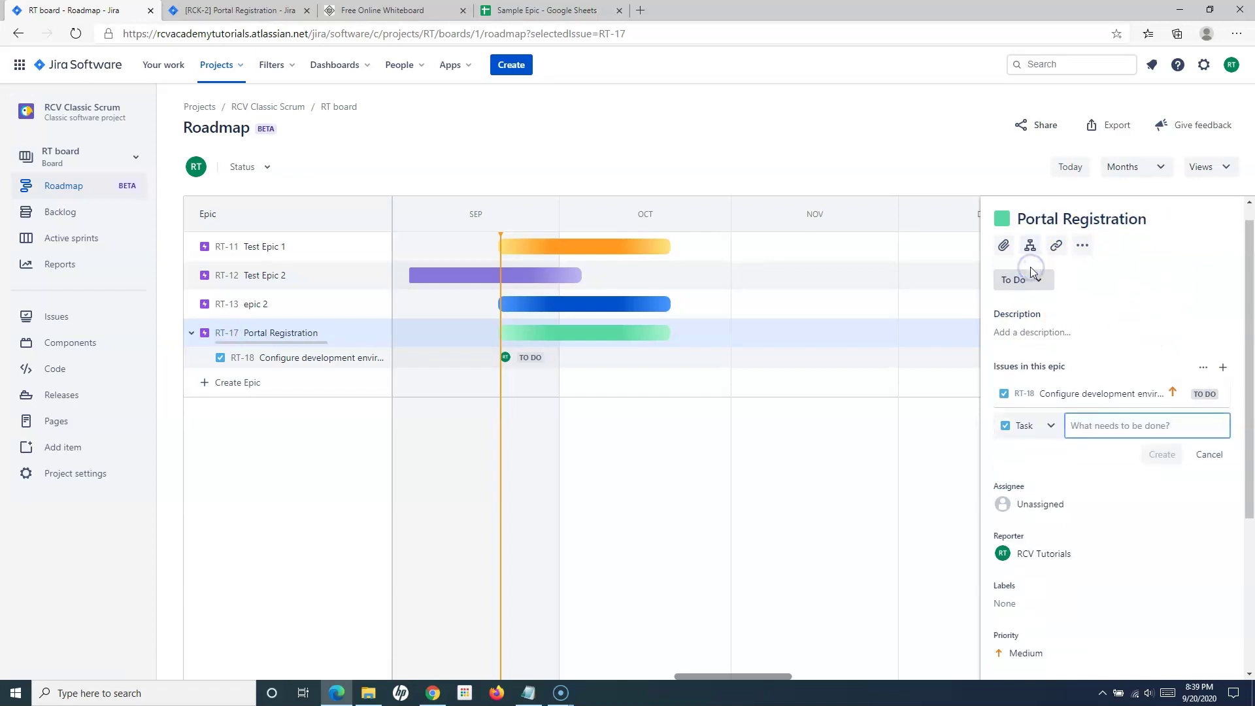
left_click(1046, 425)
left_click(1000, 426)
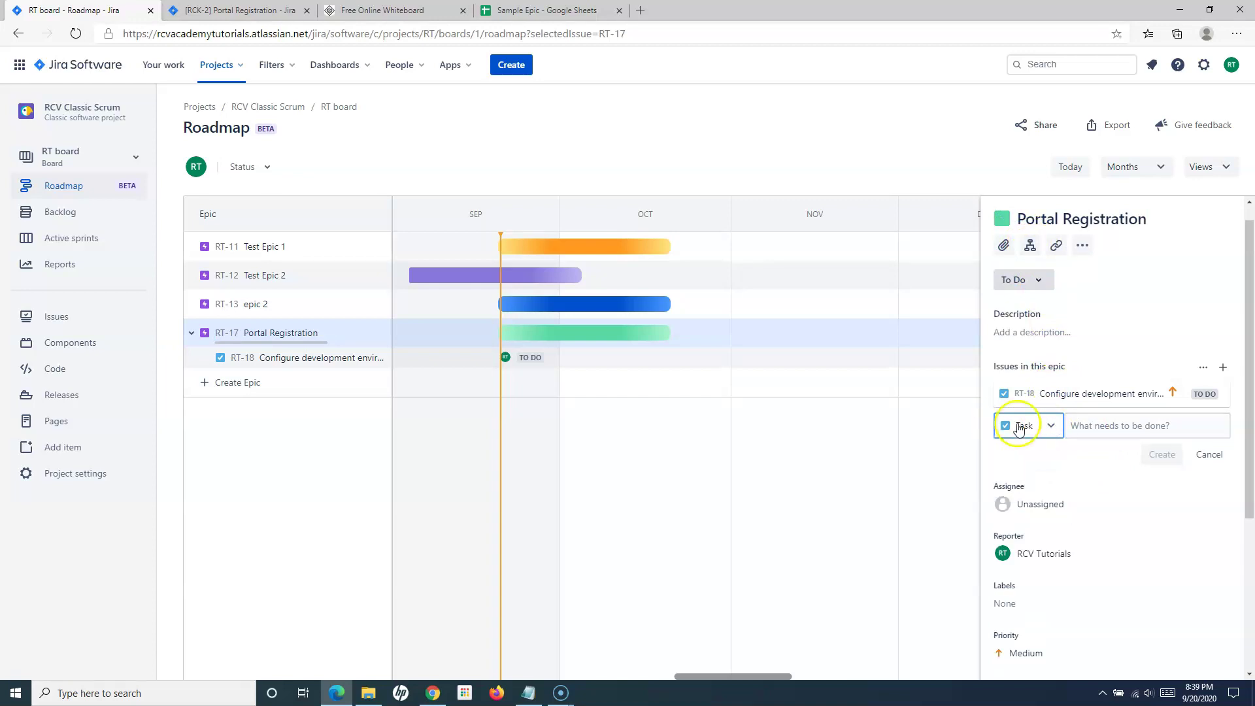
left_click(1101, 425)
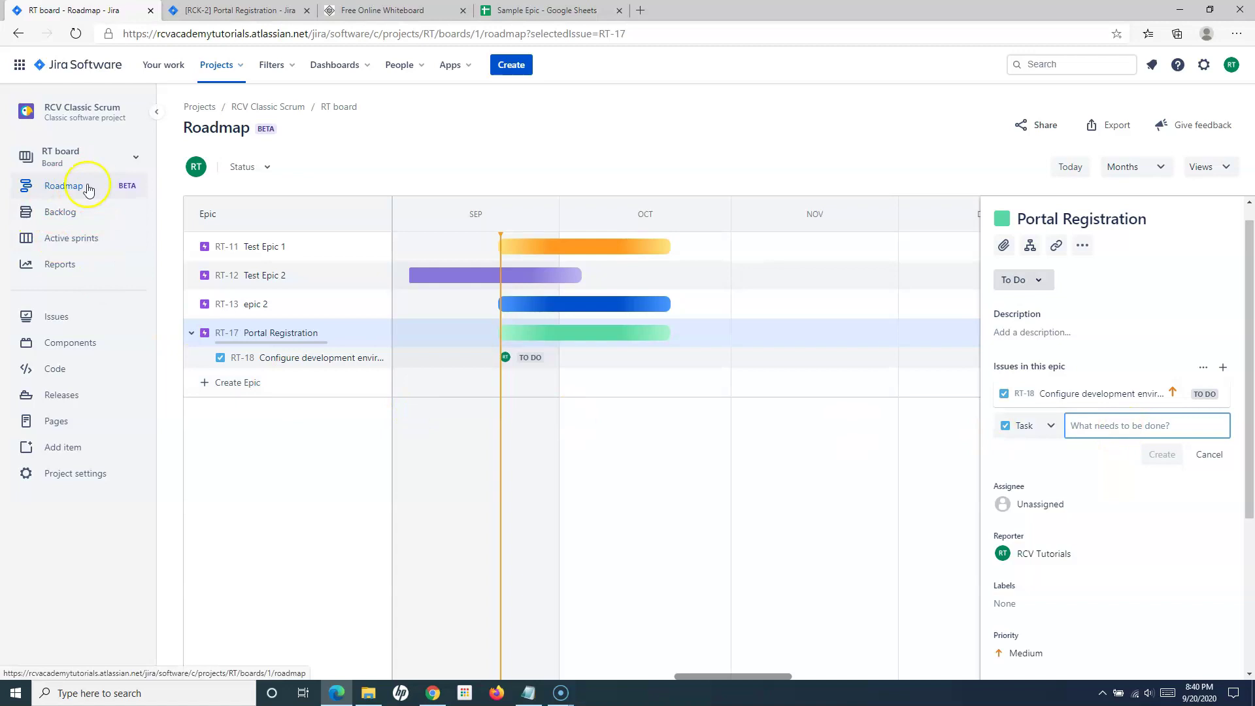
- From the backlog's epic list, open the form for an issue in Test Epic 1, check the issue types, and cancel it
left_click(55, 214)
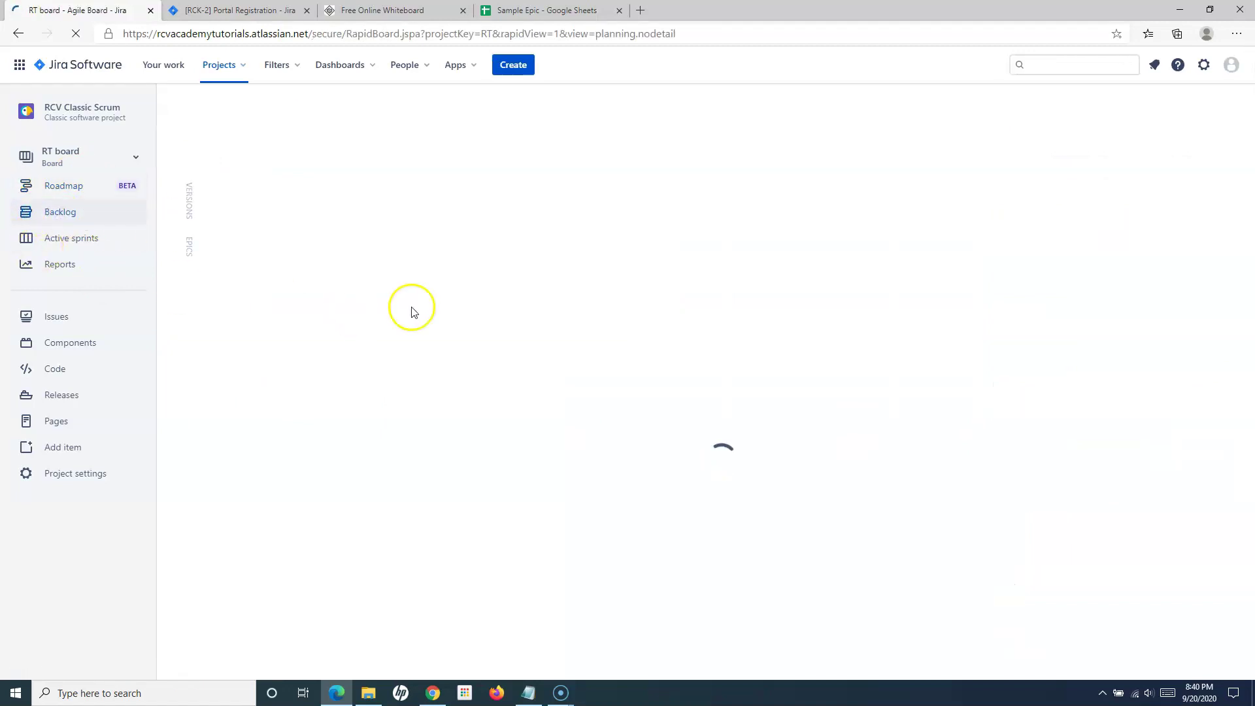
left_click(189, 255)
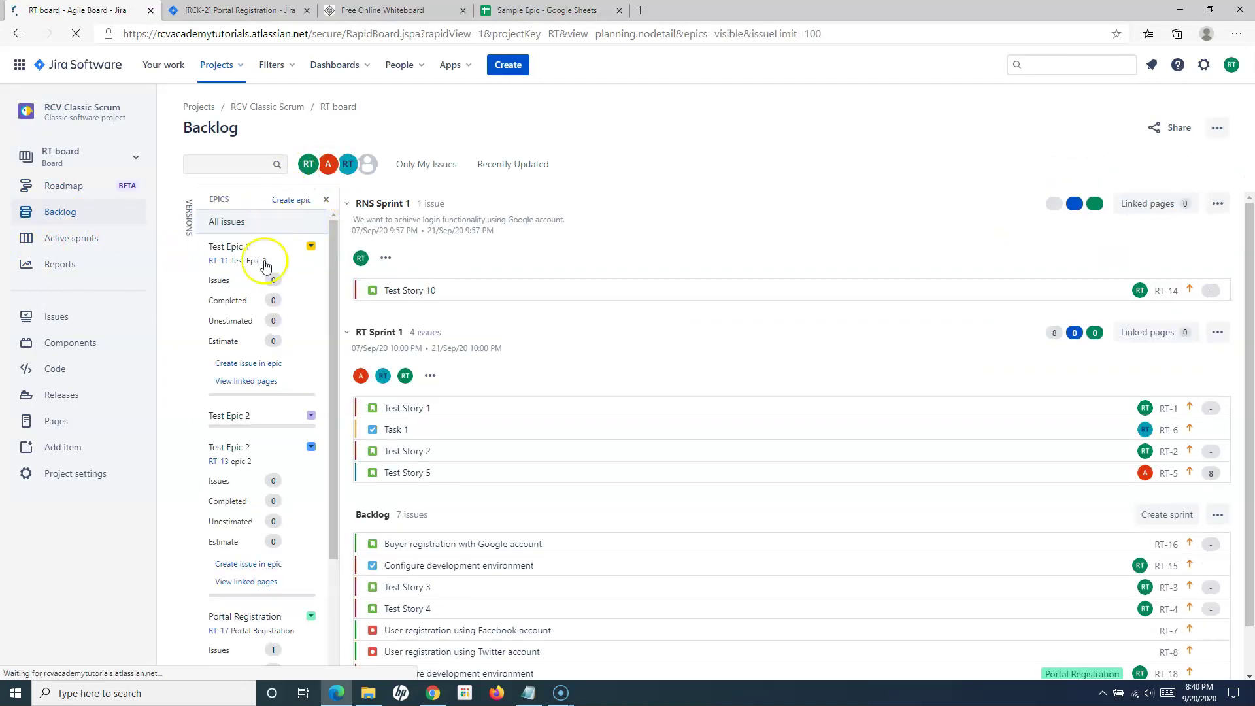
left_click(247, 364)
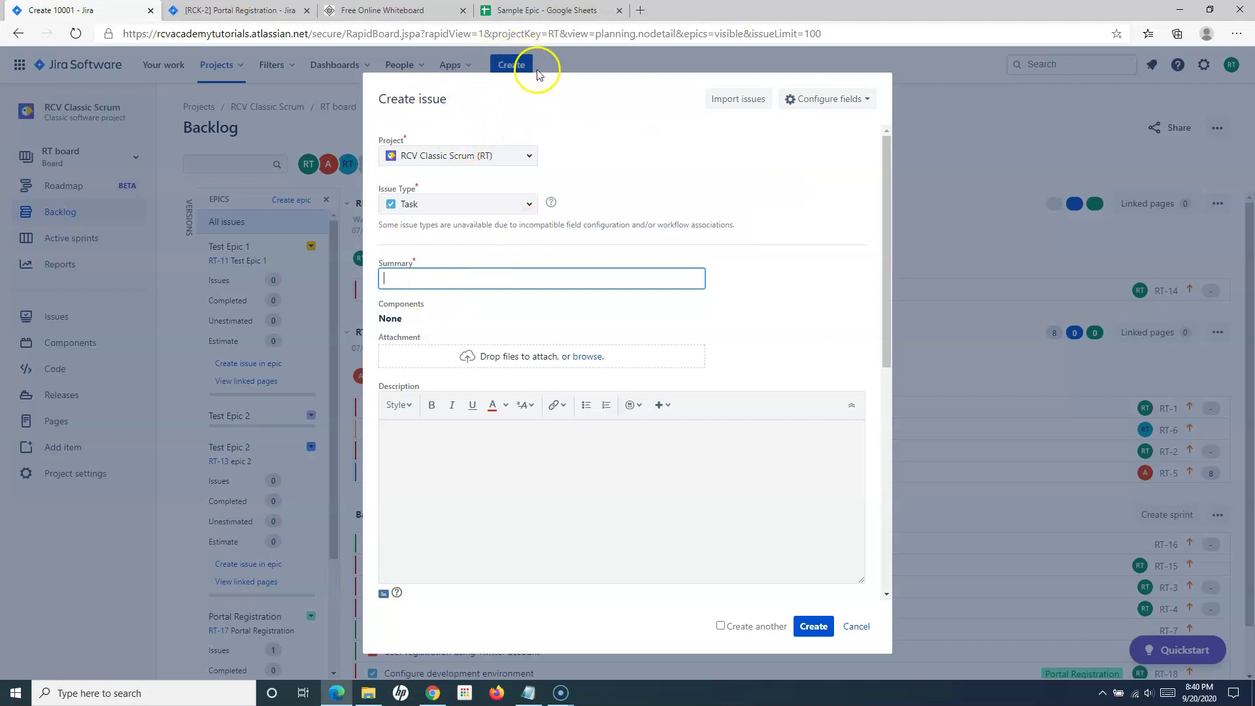
left_click(527, 205)
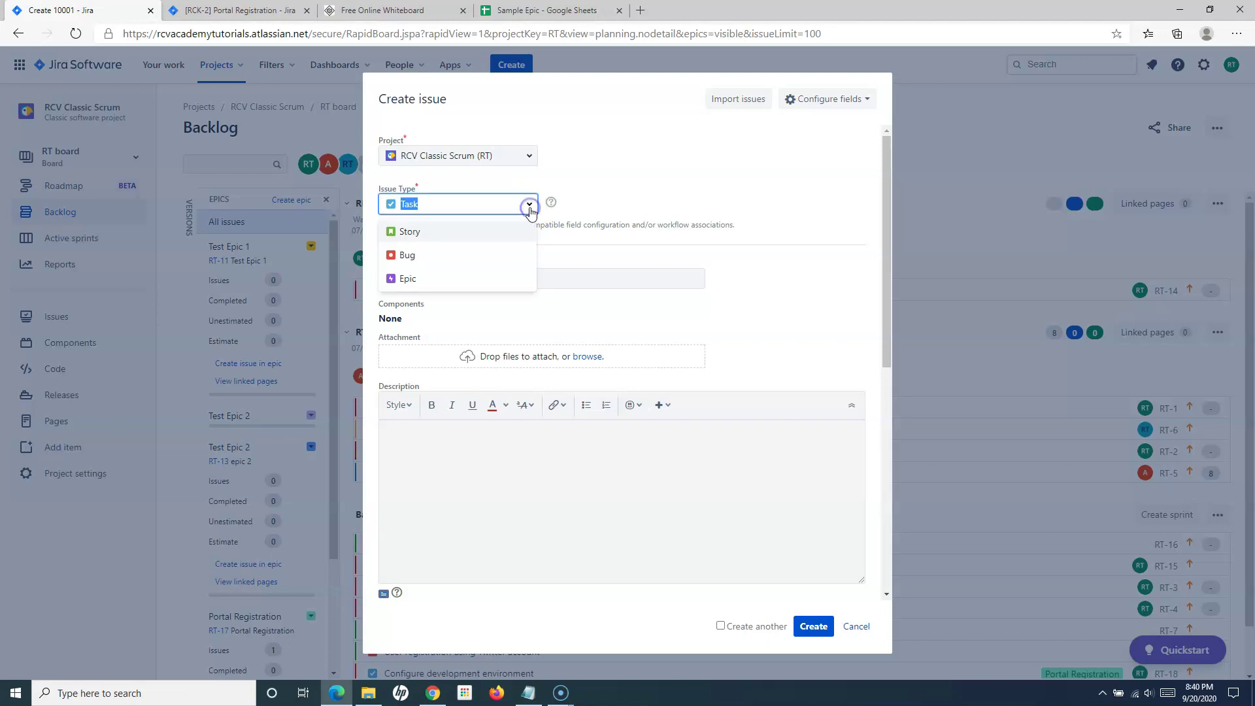
left_click(620, 180)
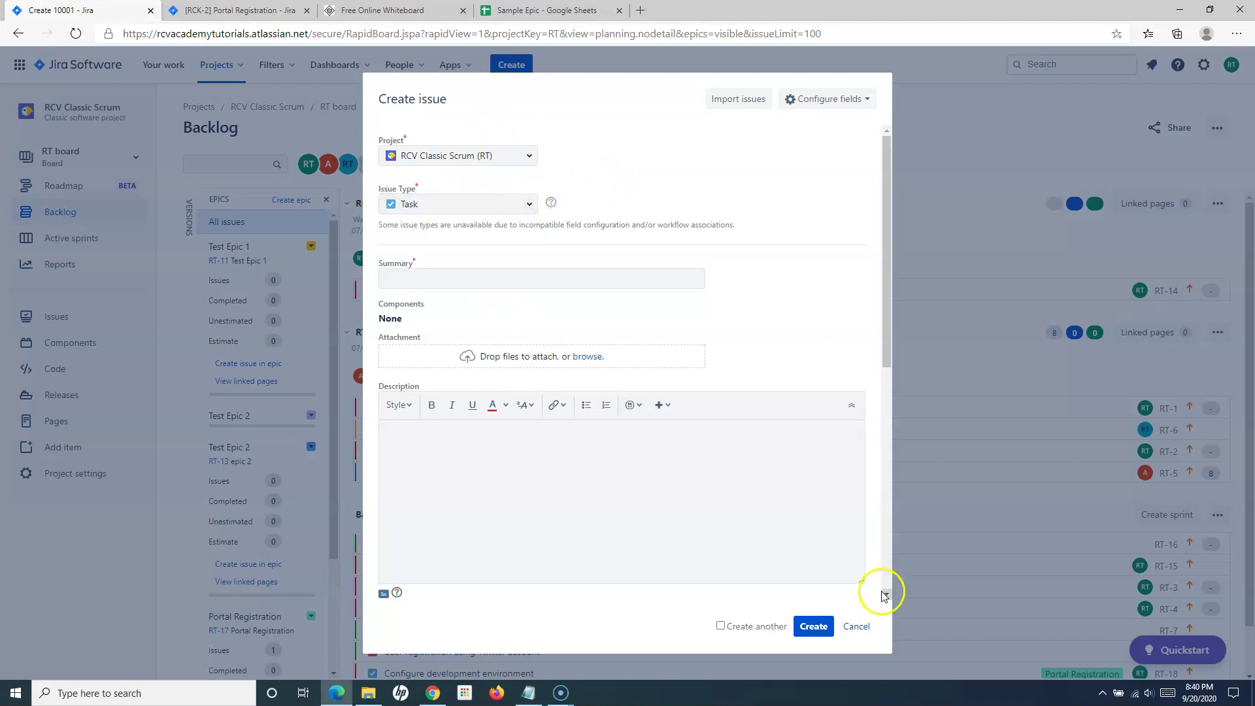
left_click(861, 628)
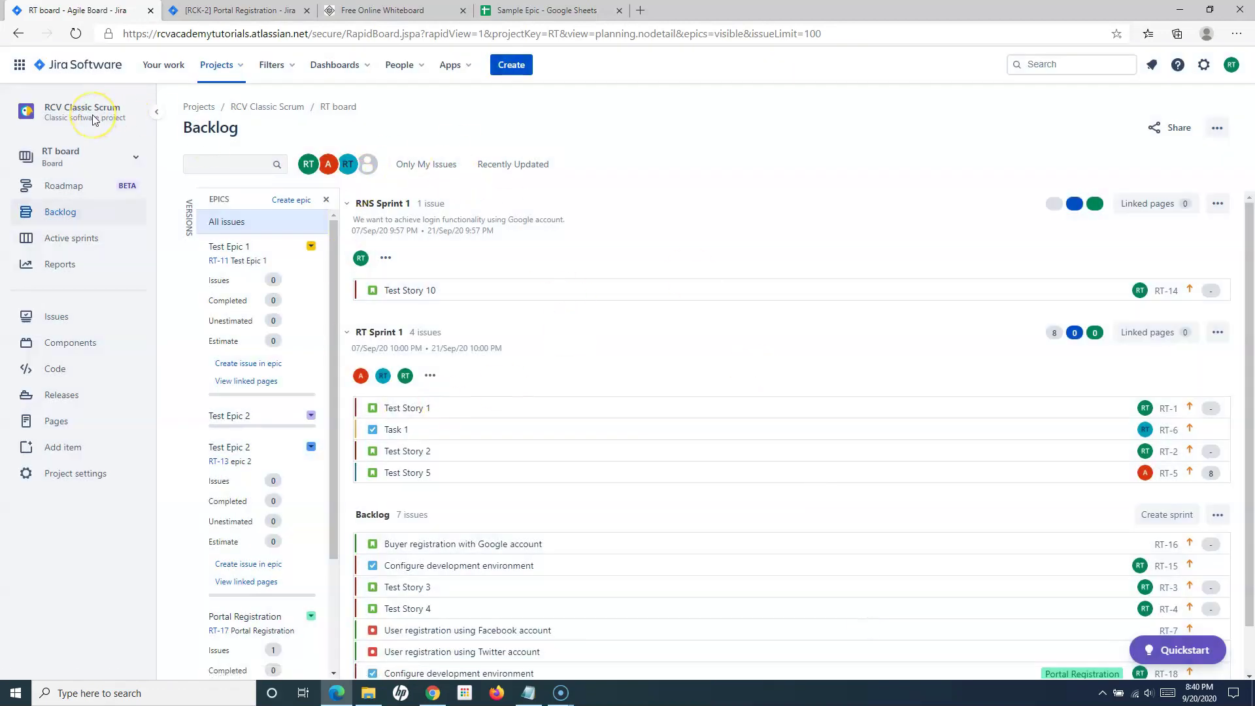
- In the RCV Classic Kanban project, examine the new-issue form's fields and issue types, and close it without creating an issue
left_click(82, 64)
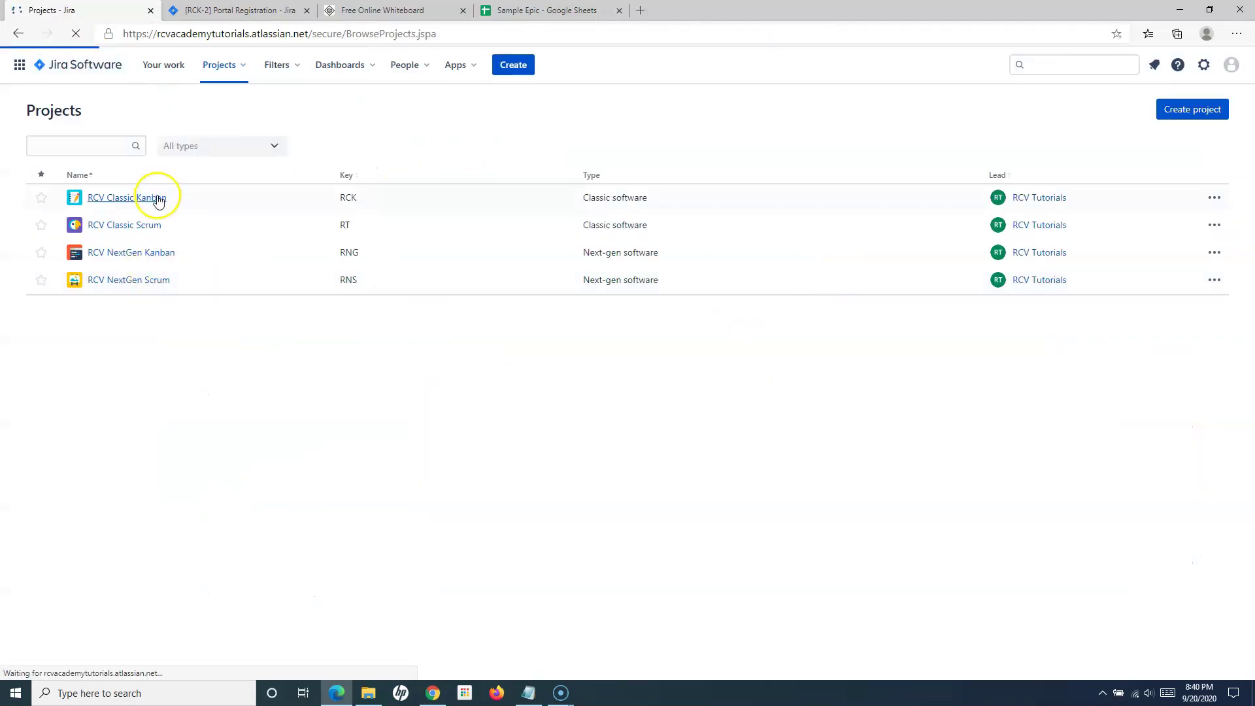
left_click(156, 202)
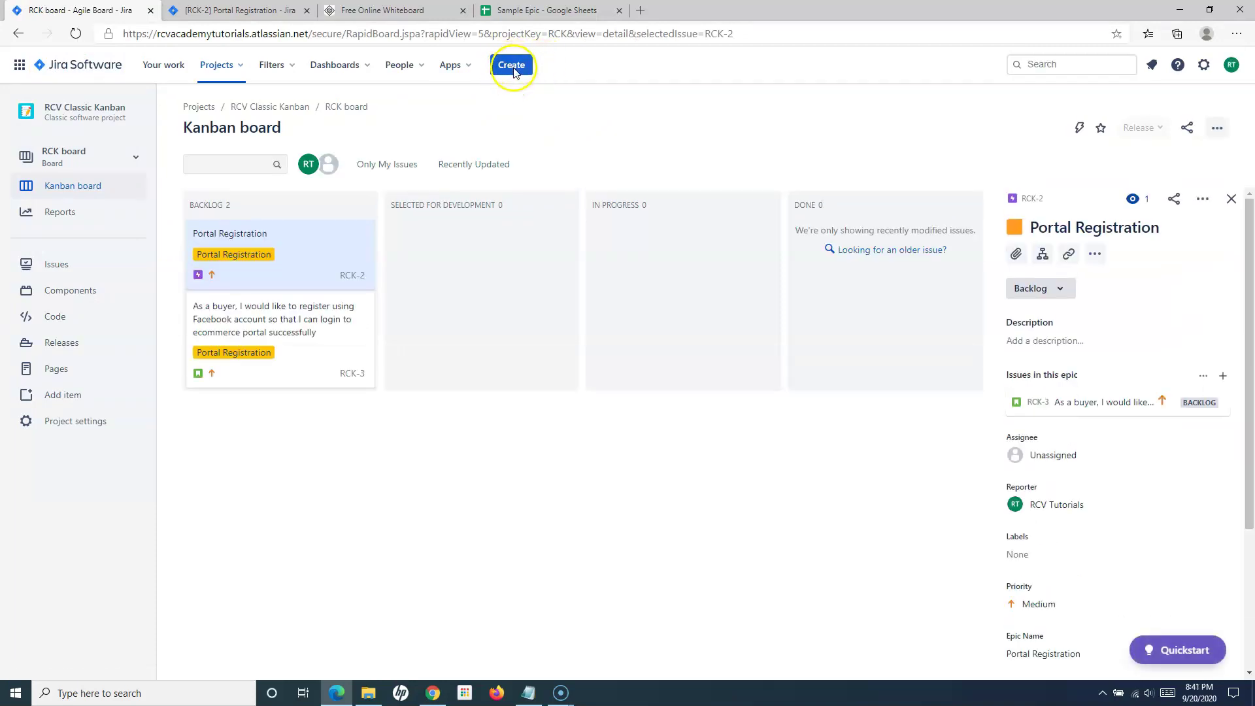
left_click(513, 68)
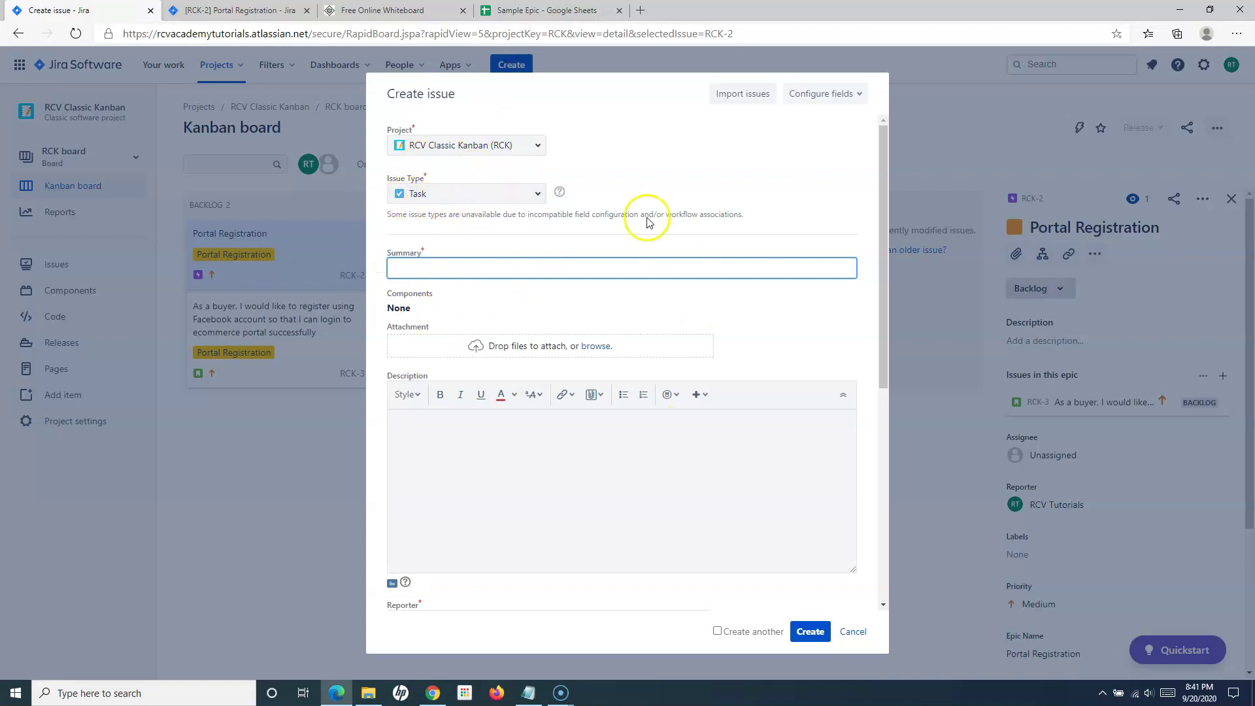
scroll(570, 434, "down", 3)
scroll(523, 554, "down", 3)
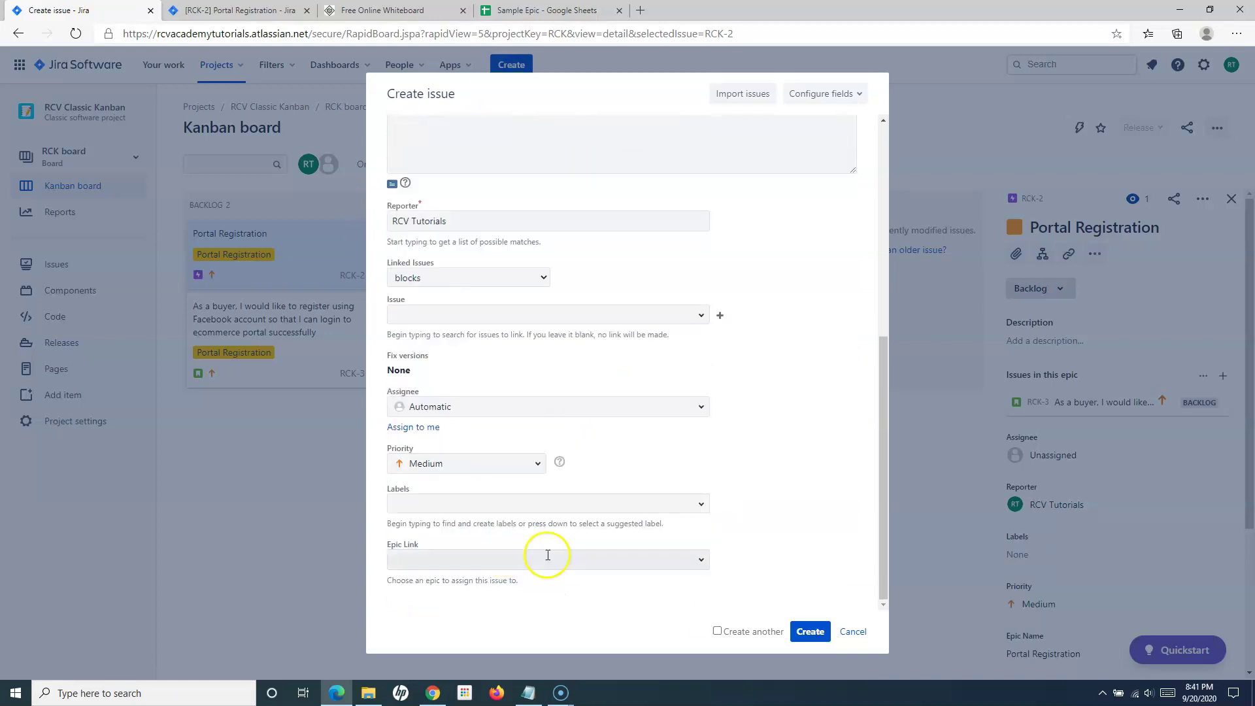
scroll(462, 512, "up", 6)
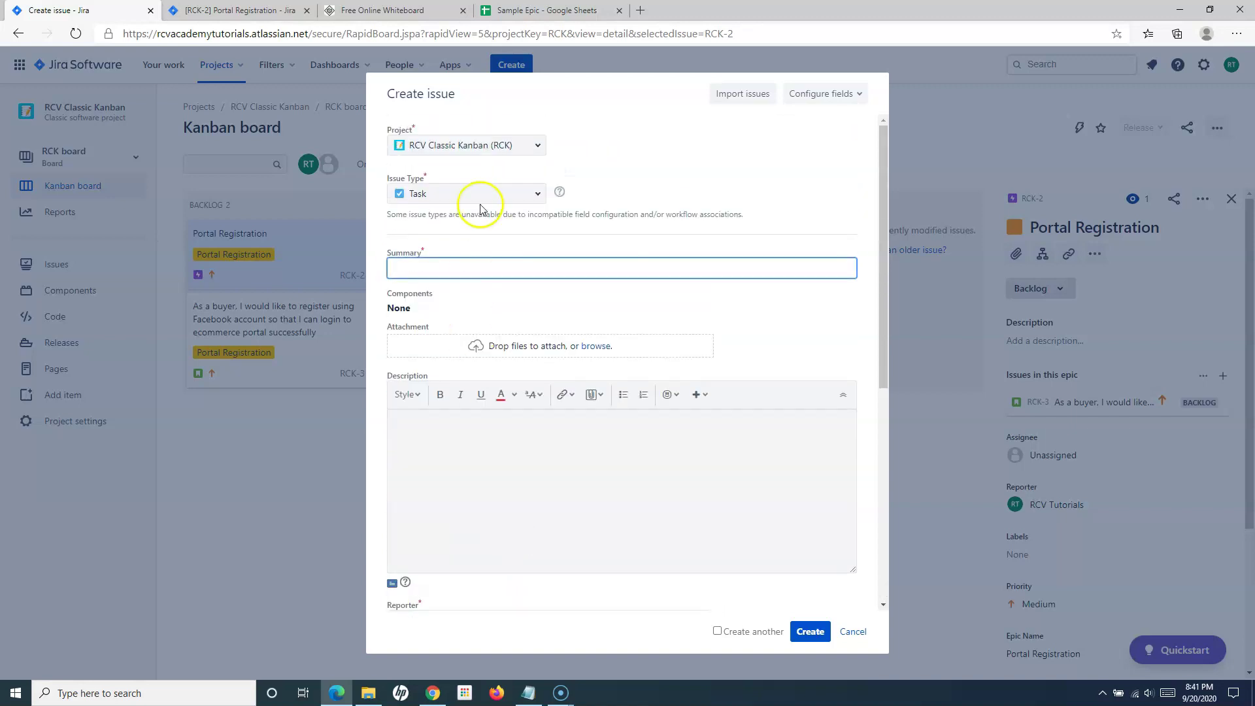
left_click(540, 198)
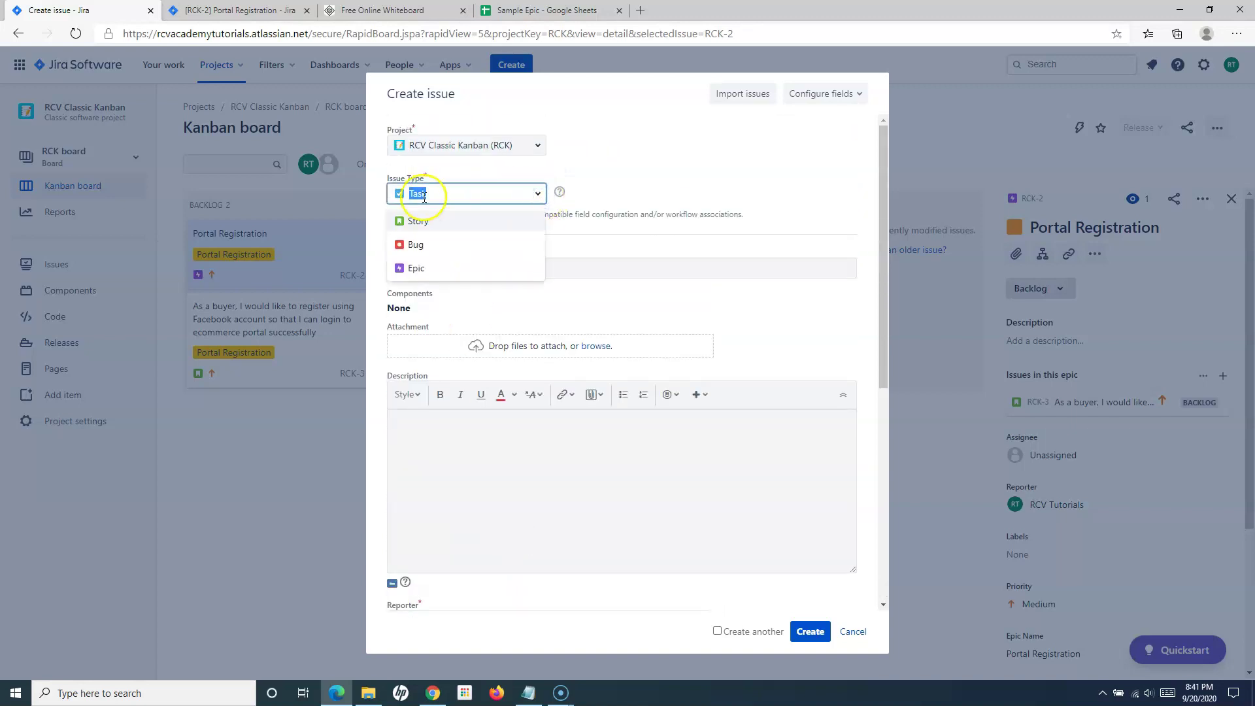
left_click(673, 194)
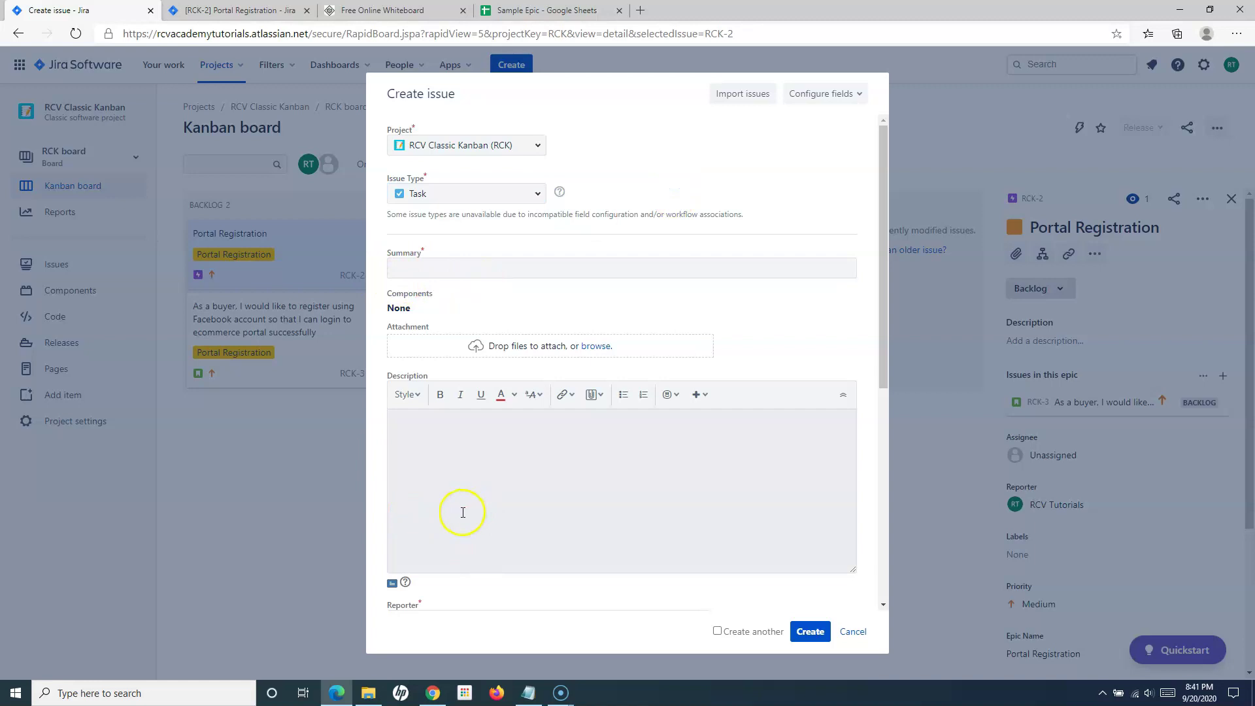
scroll(595, 537, "down", 3)
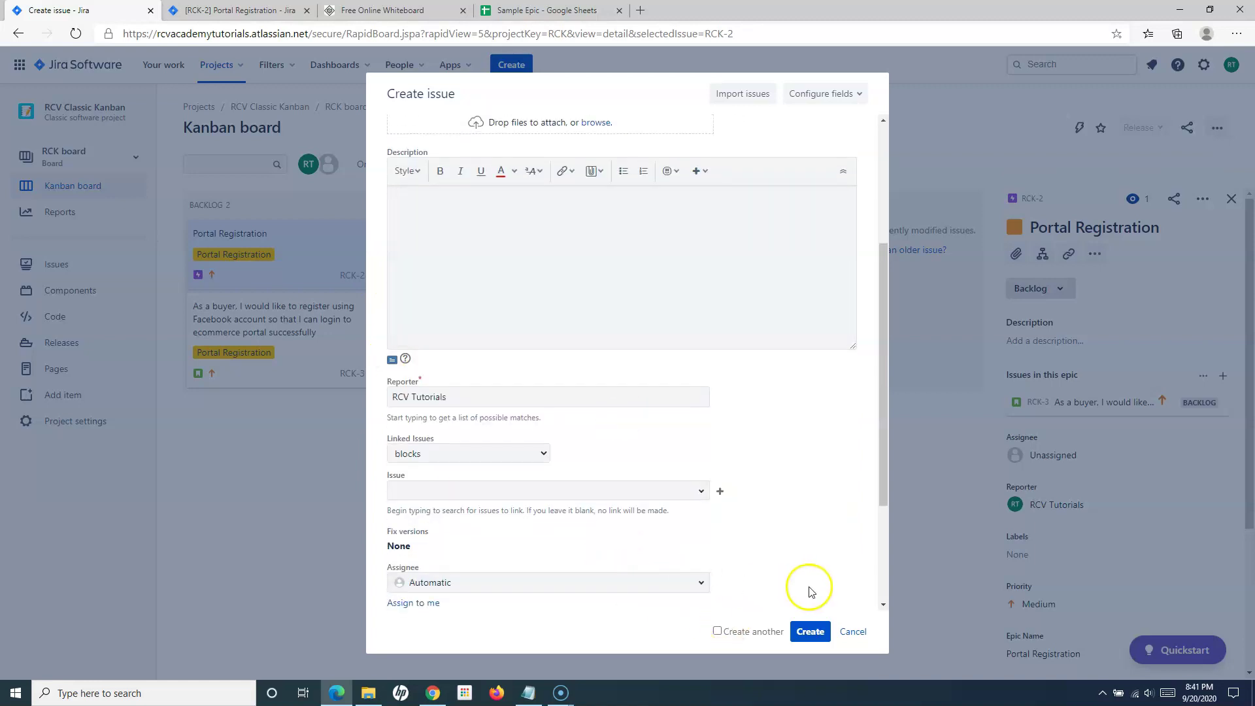
scroll(638, 454, "up", 3)
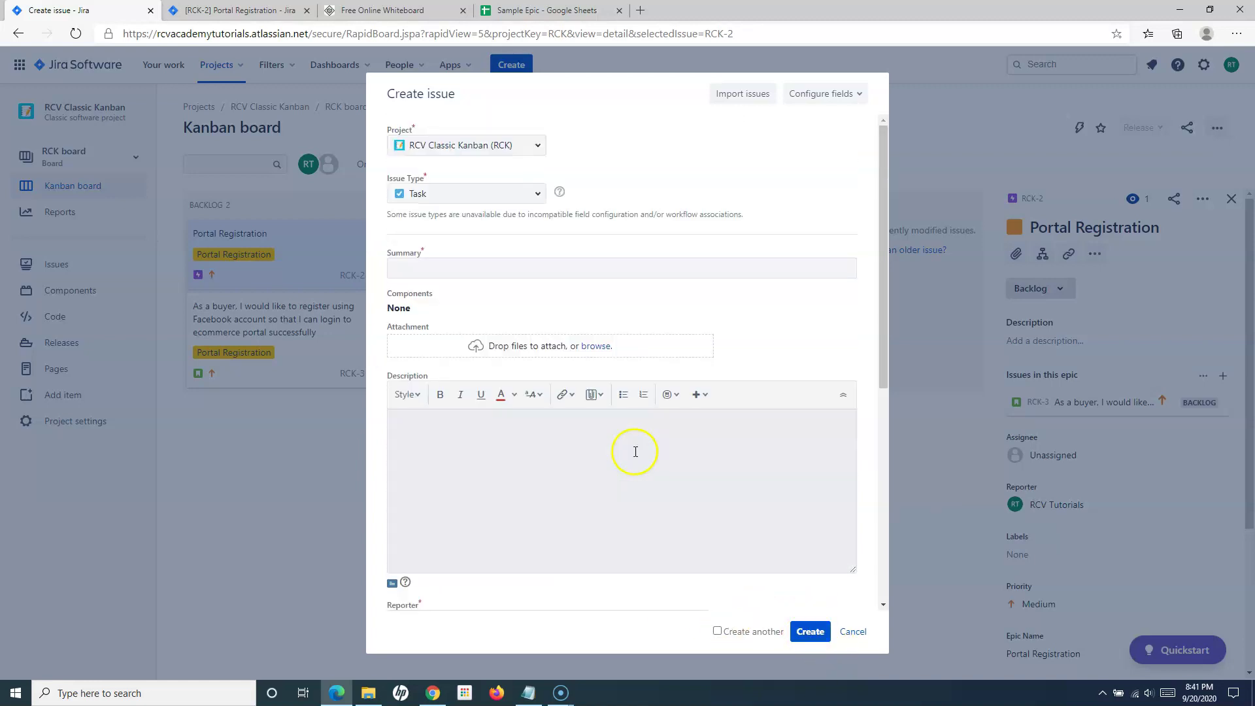
left_click(853, 633)
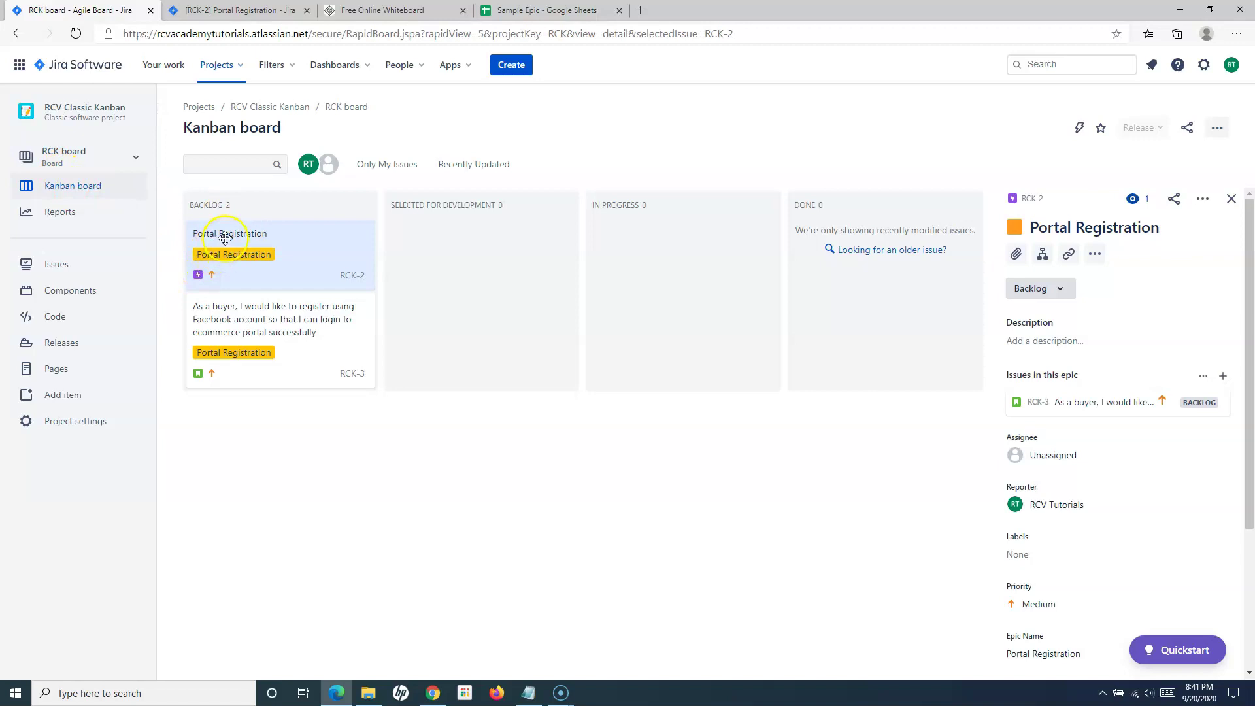
- On the Kanban board, start adding a child issue of type Task inside the Portal Registration epic (RCK-2)
left_click(354, 275)
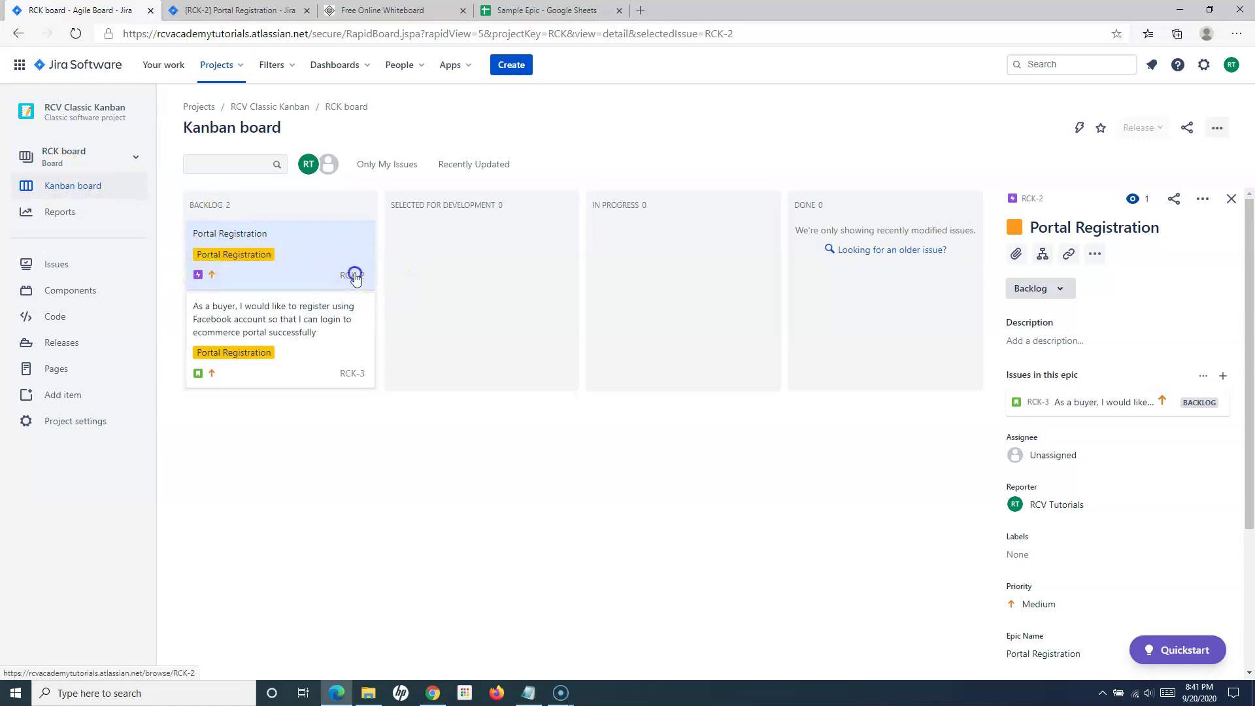
left_click(308, 266)
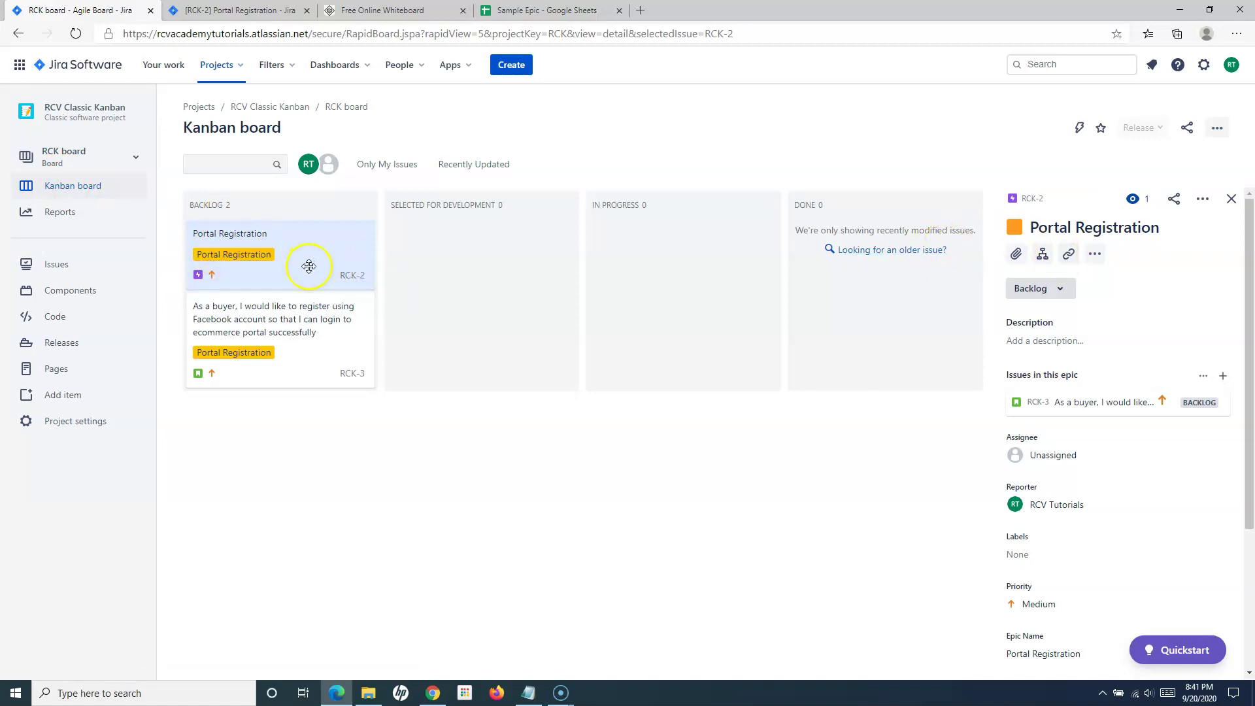
left_click(1044, 257)
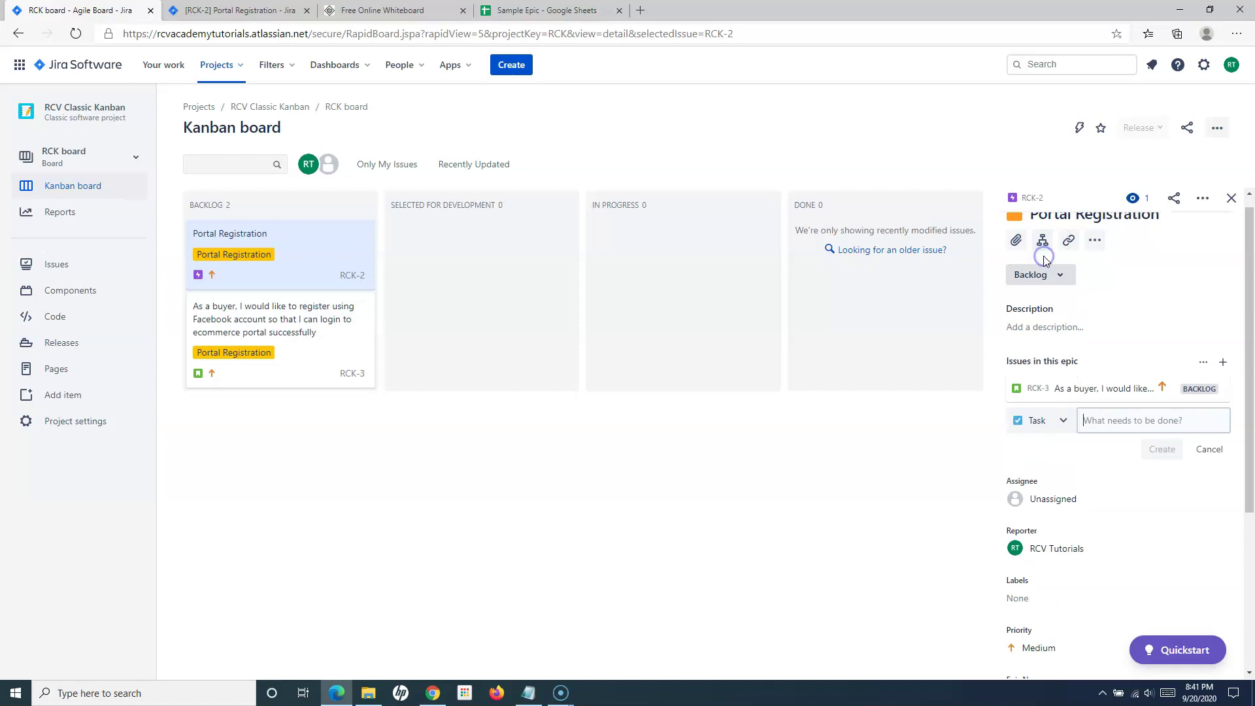
left_click(1066, 423)
left_click(1064, 421)
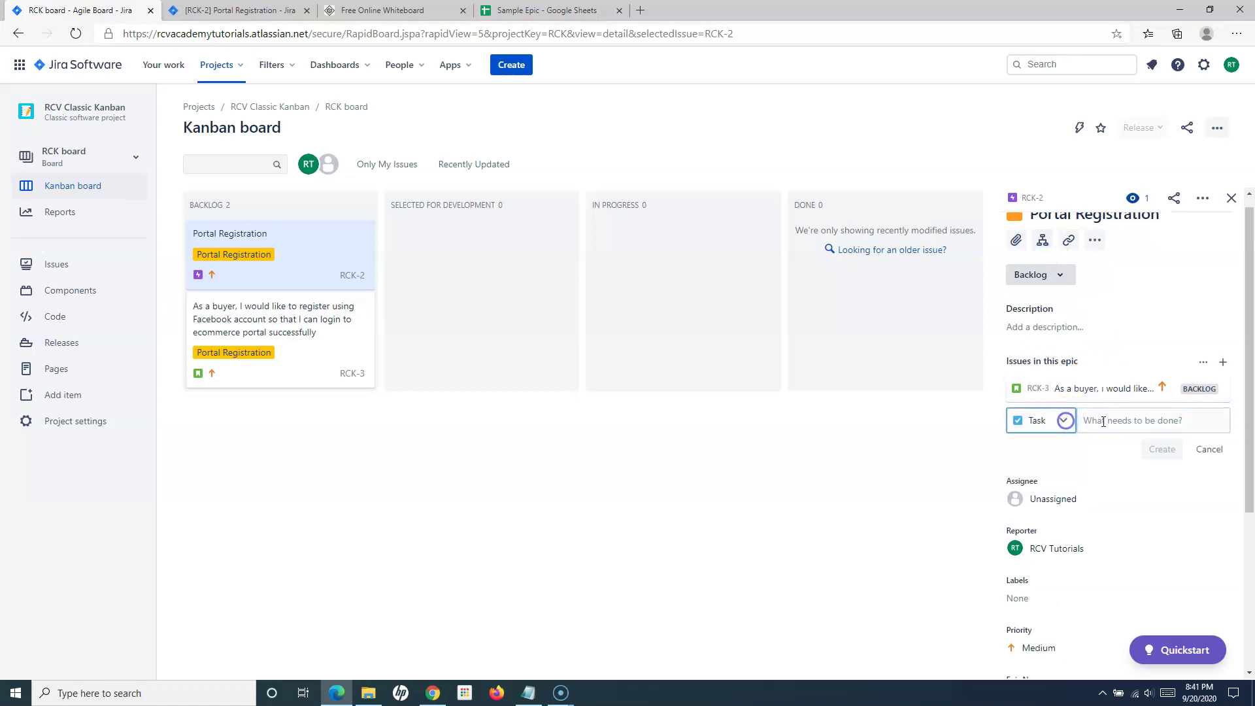
left_click(1116, 422)
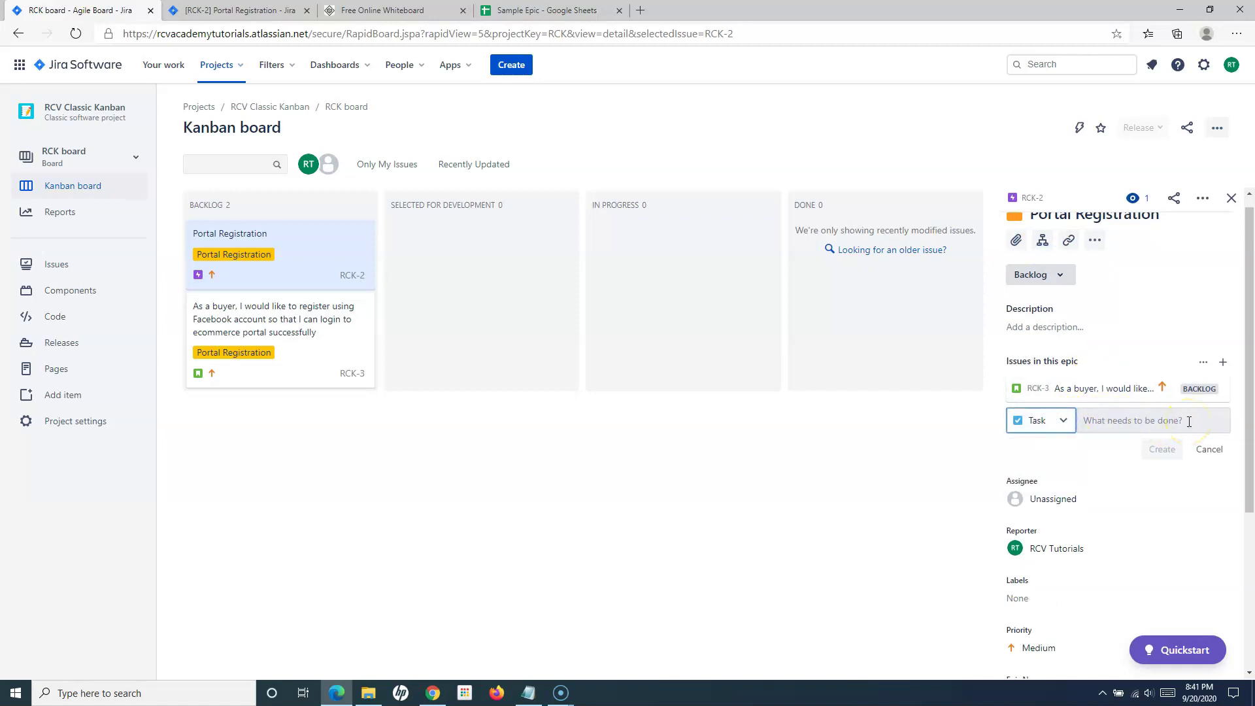
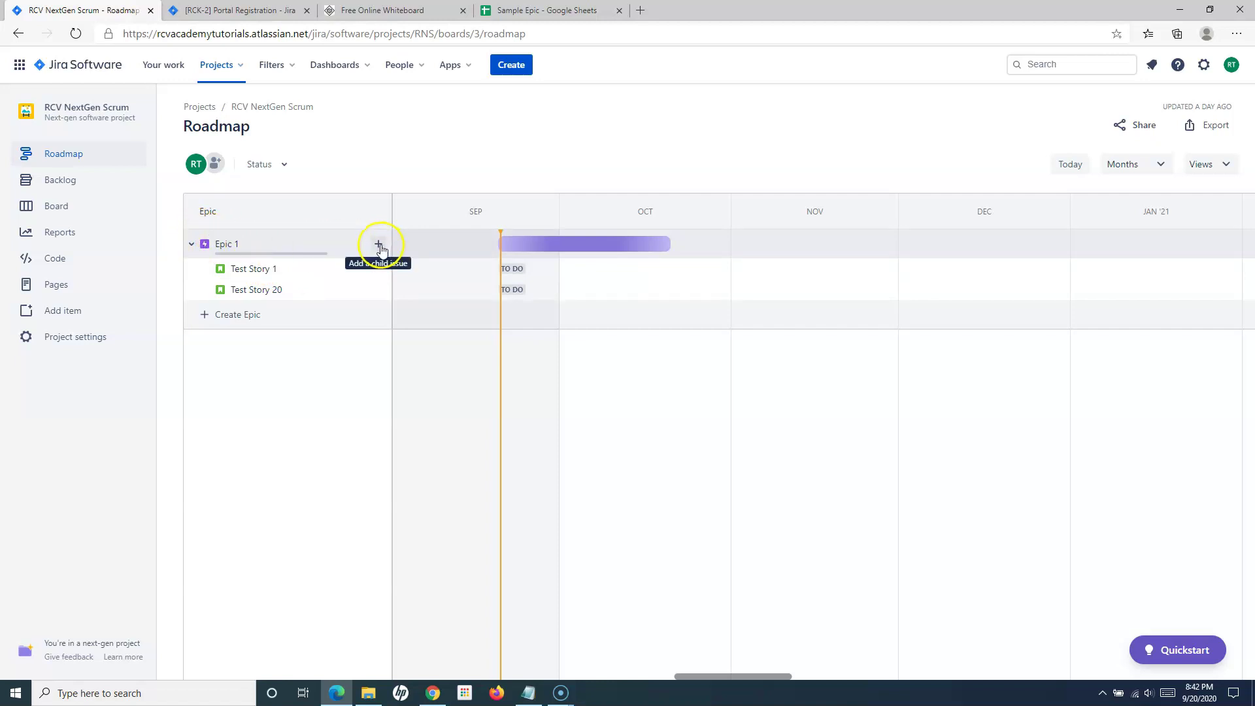
- On the RCV NextGen Scrum roadmap, start a child issue under Epic 1 and set its type to Task
left_click(380, 250)
left_click(226, 315)
left_click(232, 359)
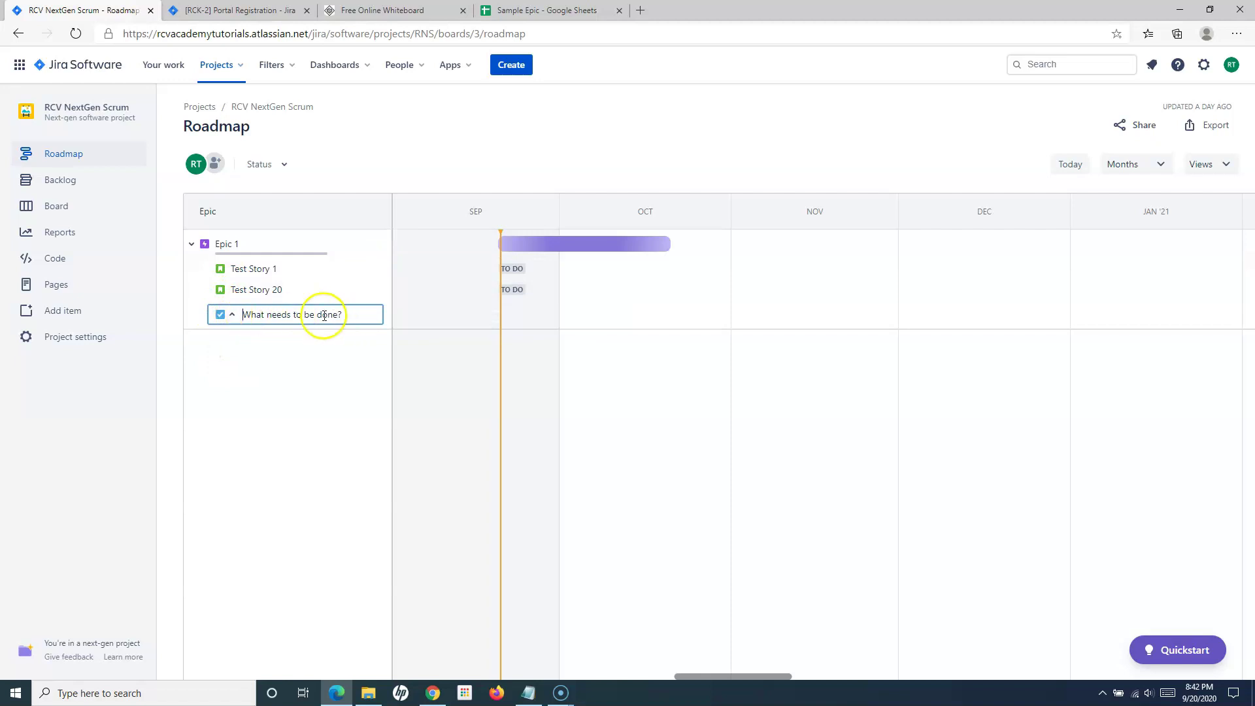
- Open the RCV NextGen Scrum backlog and turn the epic panel off and back on
left_click(53, 187)
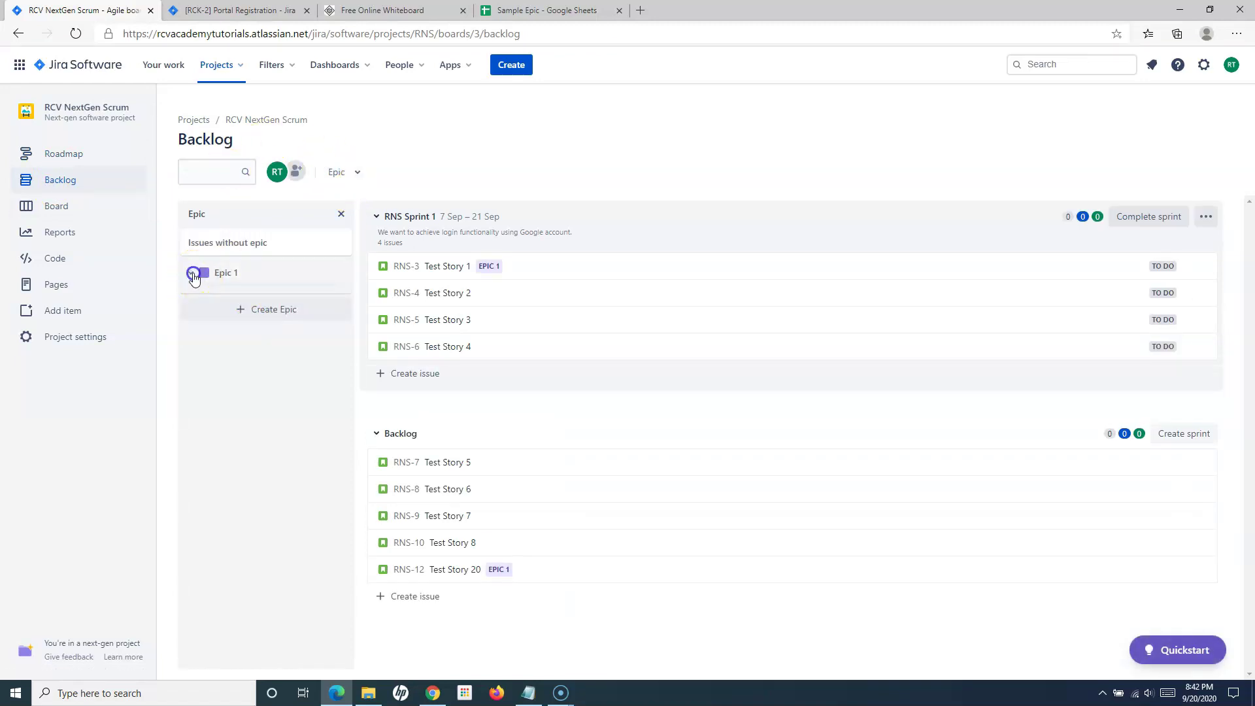
left_click(193, 274)
left_click(355, 175)
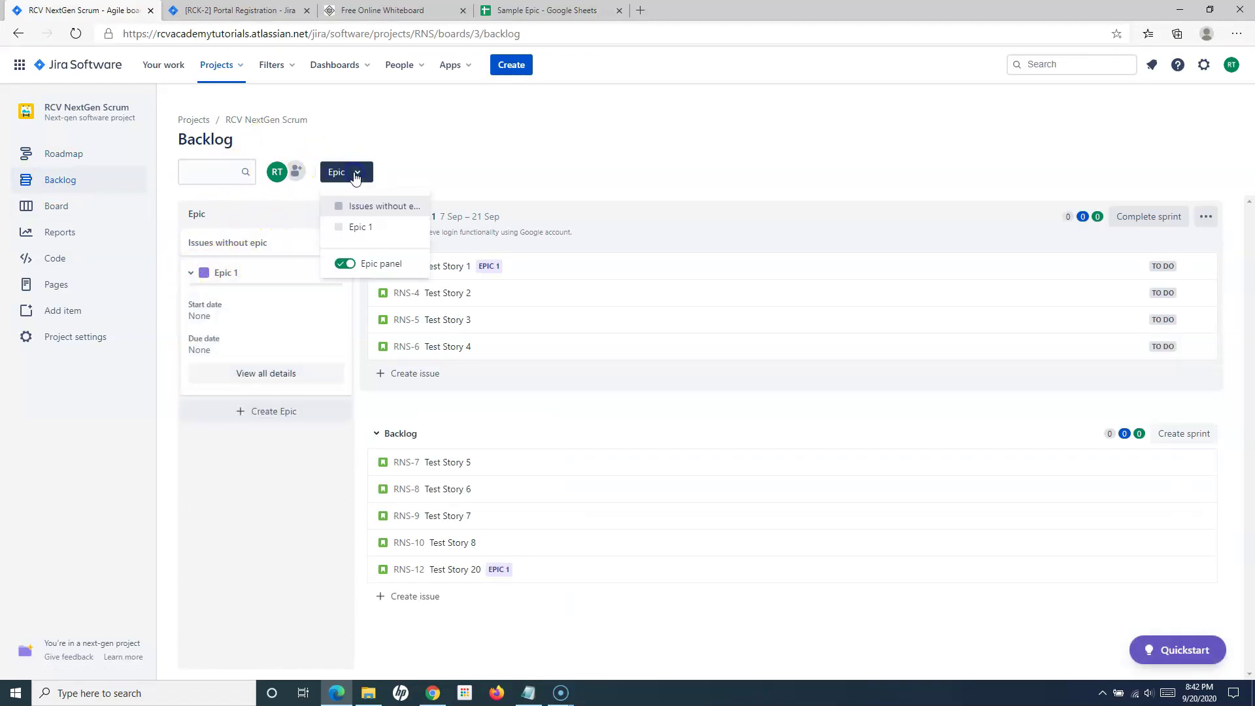
left_click(341, 265)
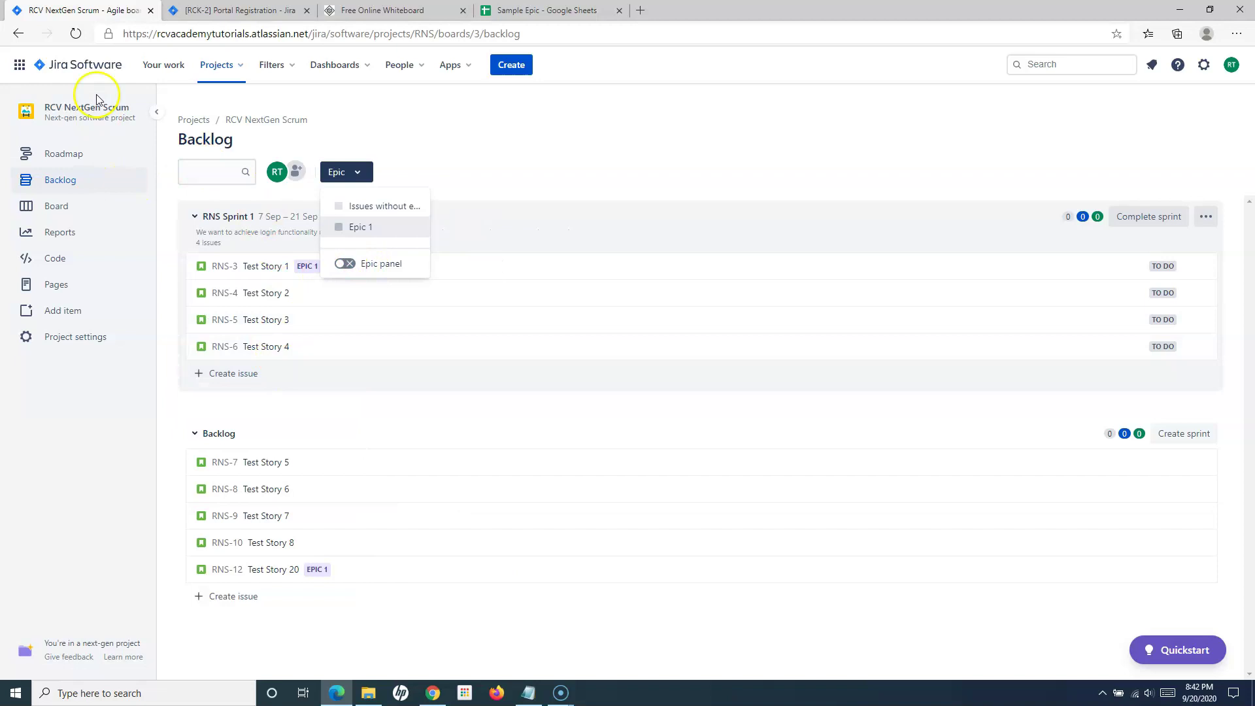
left_click(344, 172)
left_click(345, 172)
left_click(346, 264)
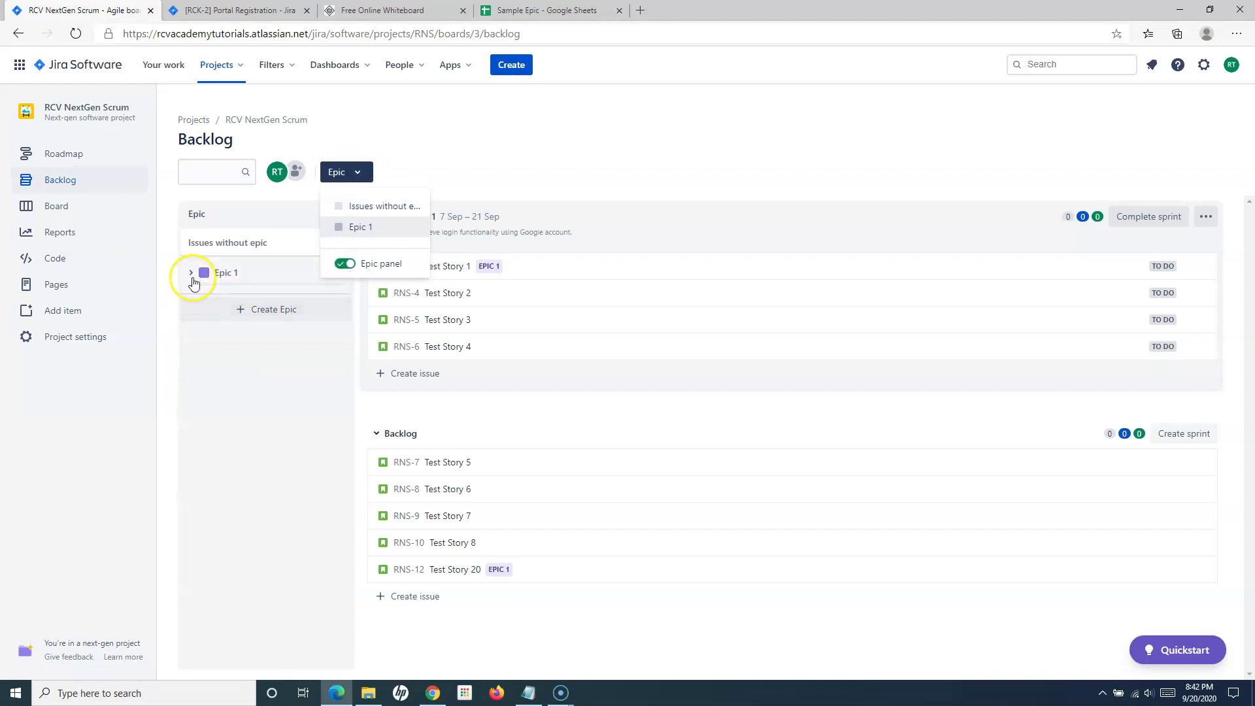
- Open the full details of Epic 1 from the backlog and start adding a child issue of type Task
left_click(191, 274)
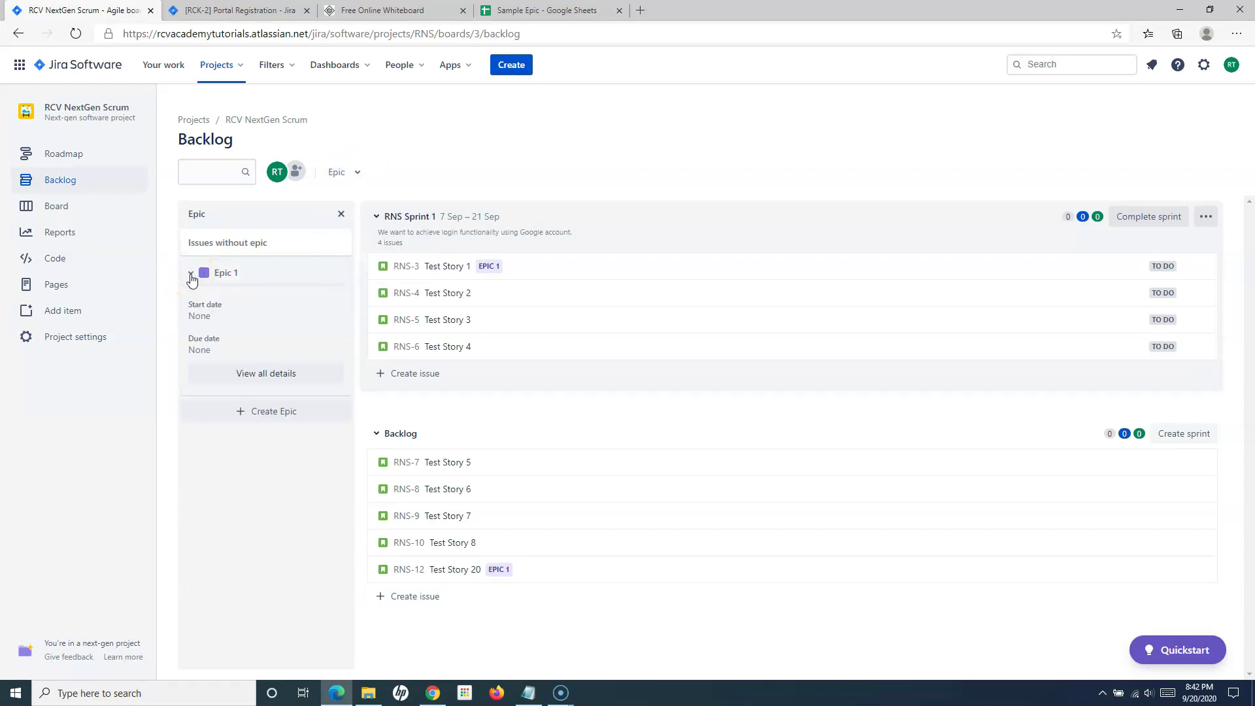
left_click(223, 278)
left_click(261, 374)
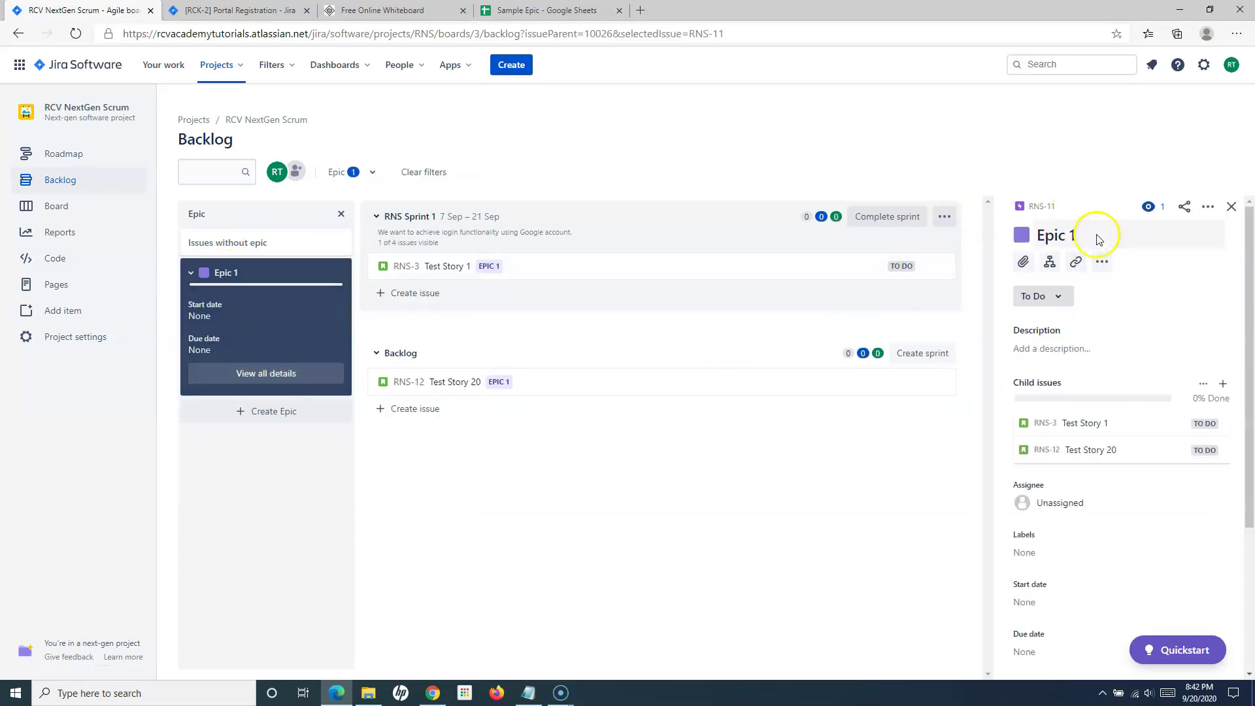
left_click(1049, 266)
left_click(1073, 428)
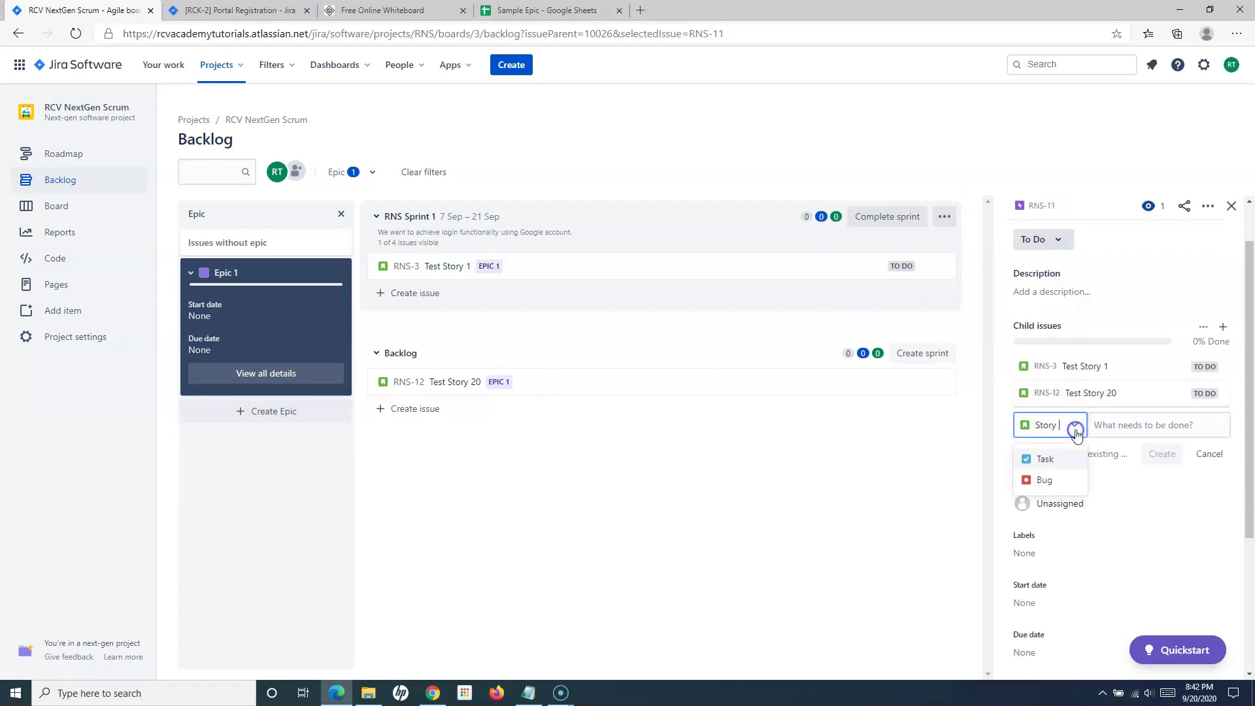
left_click(1043, 459)
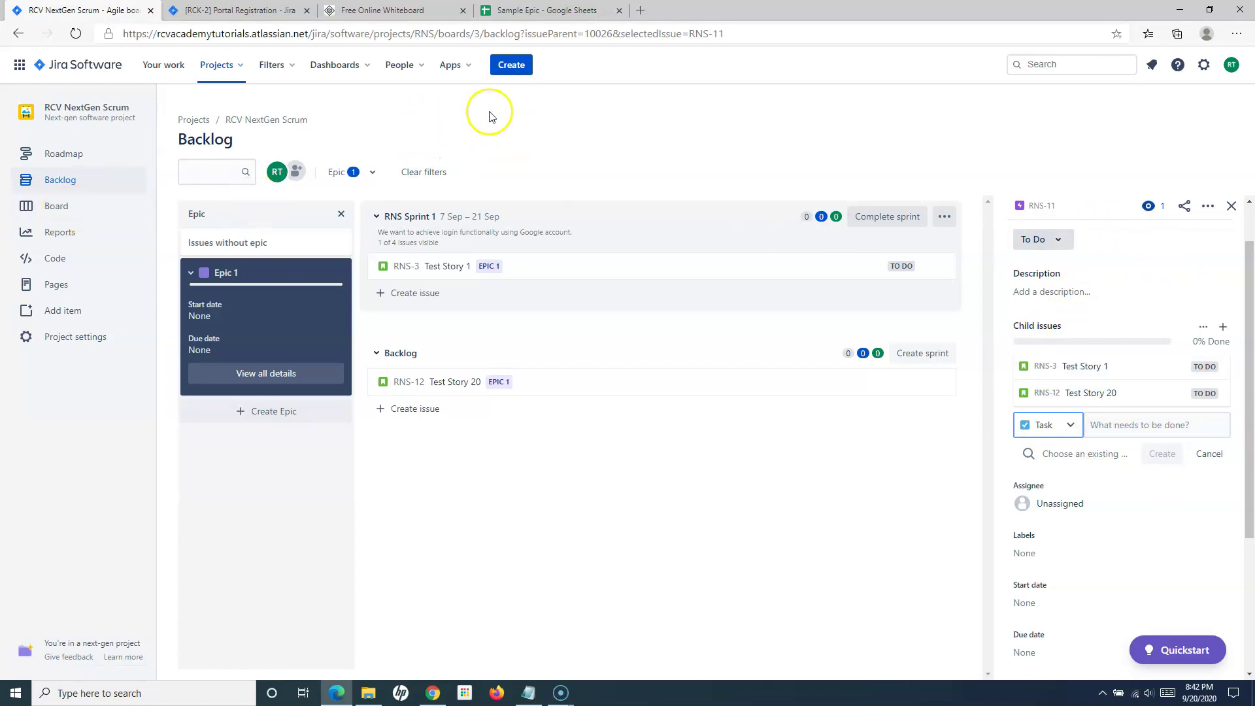
- In the RCV NextGen Kanban project, open the new-issue form, check the issue types, and cancel it
left_click(92, 69)
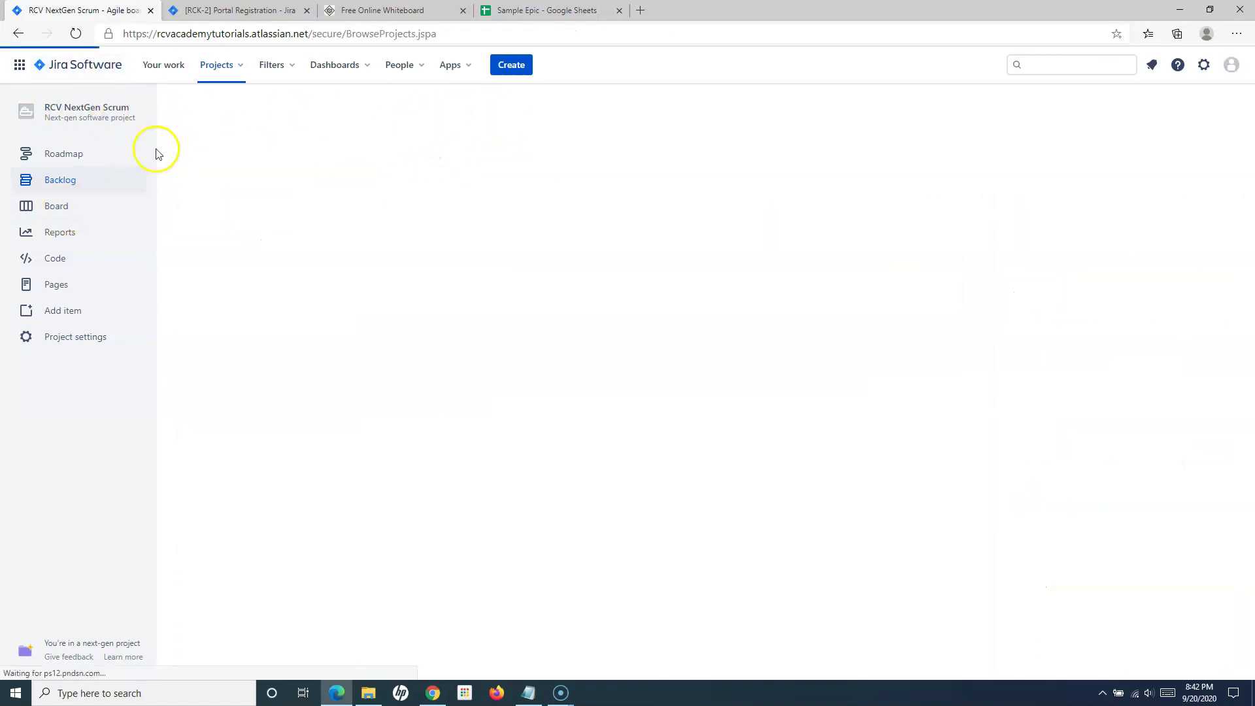
left_click(146, 253)
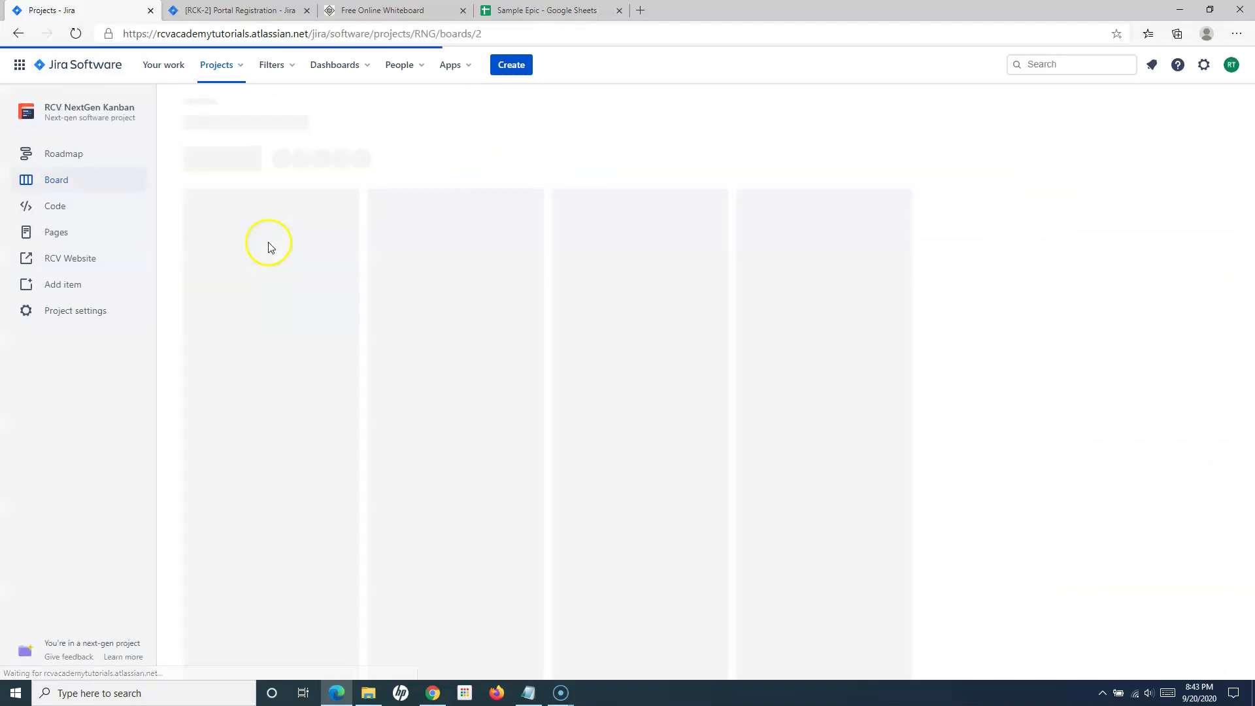
left_click(514, 70)
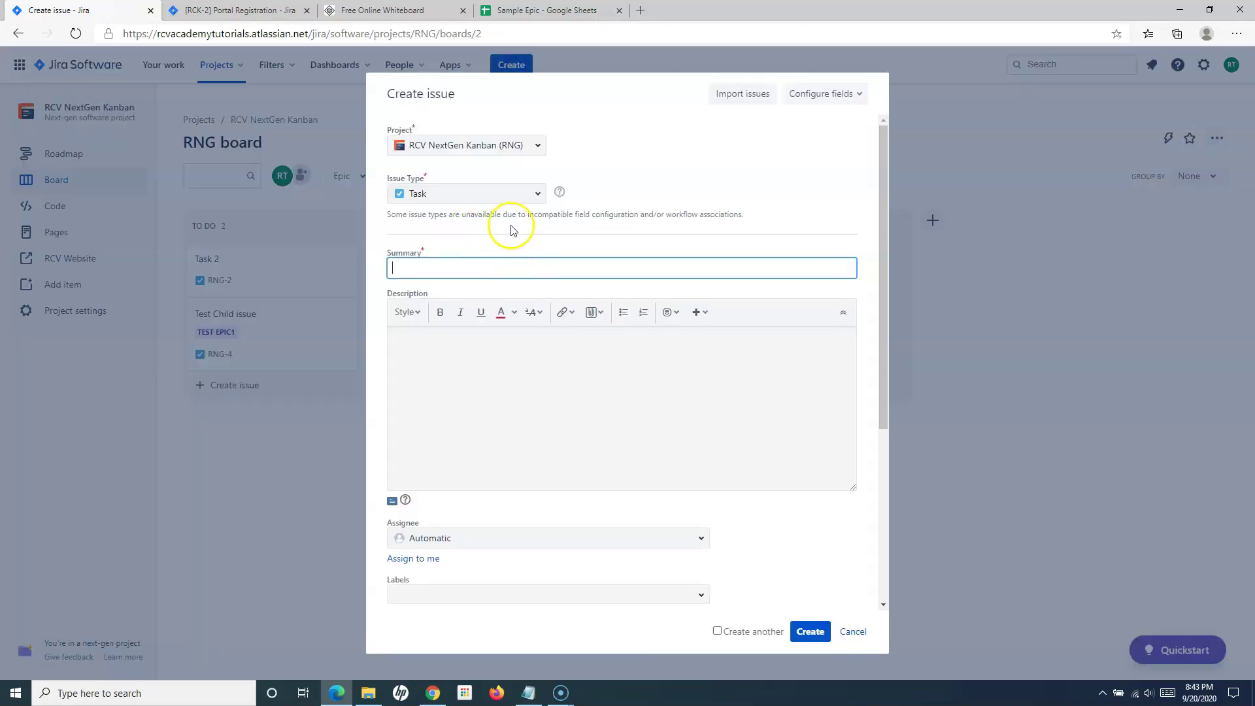
left_click(536, 194)
left_click(850, 633)
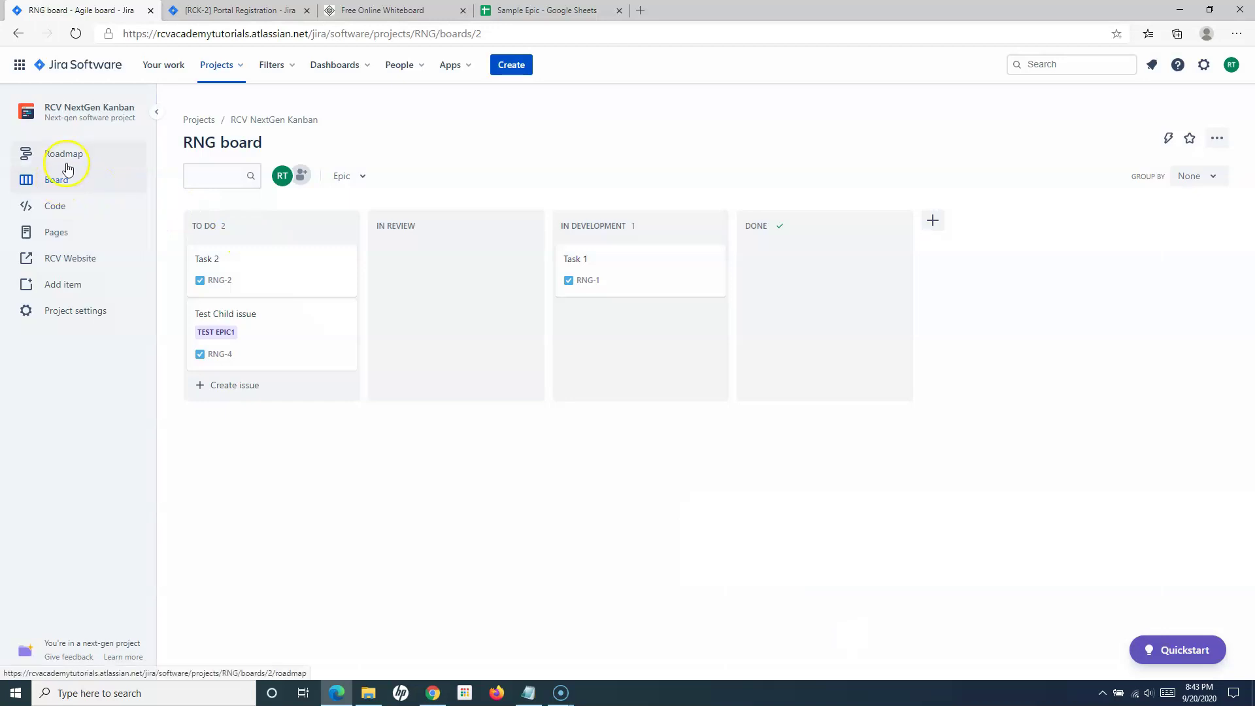
- On the RCV NextGen Kanban roadmap, start a child issue under Test Epic1 and set its type to Task
left_click(63, 155)
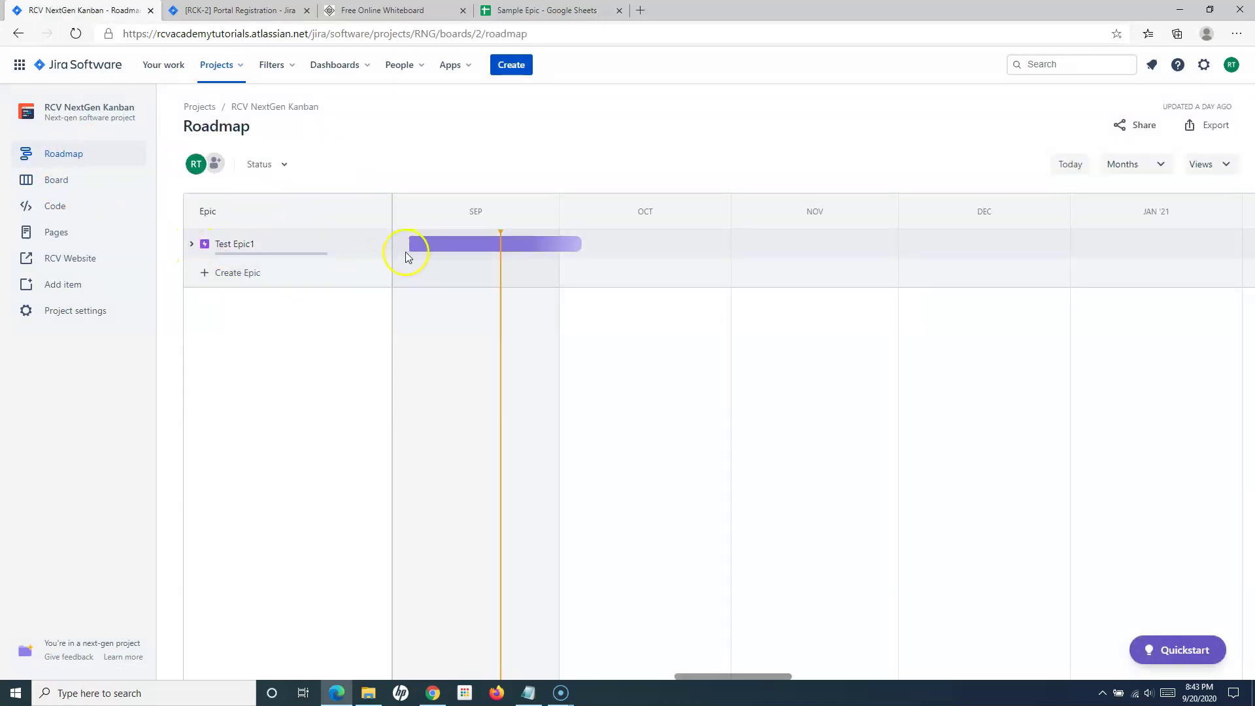
left_click(378, 247)
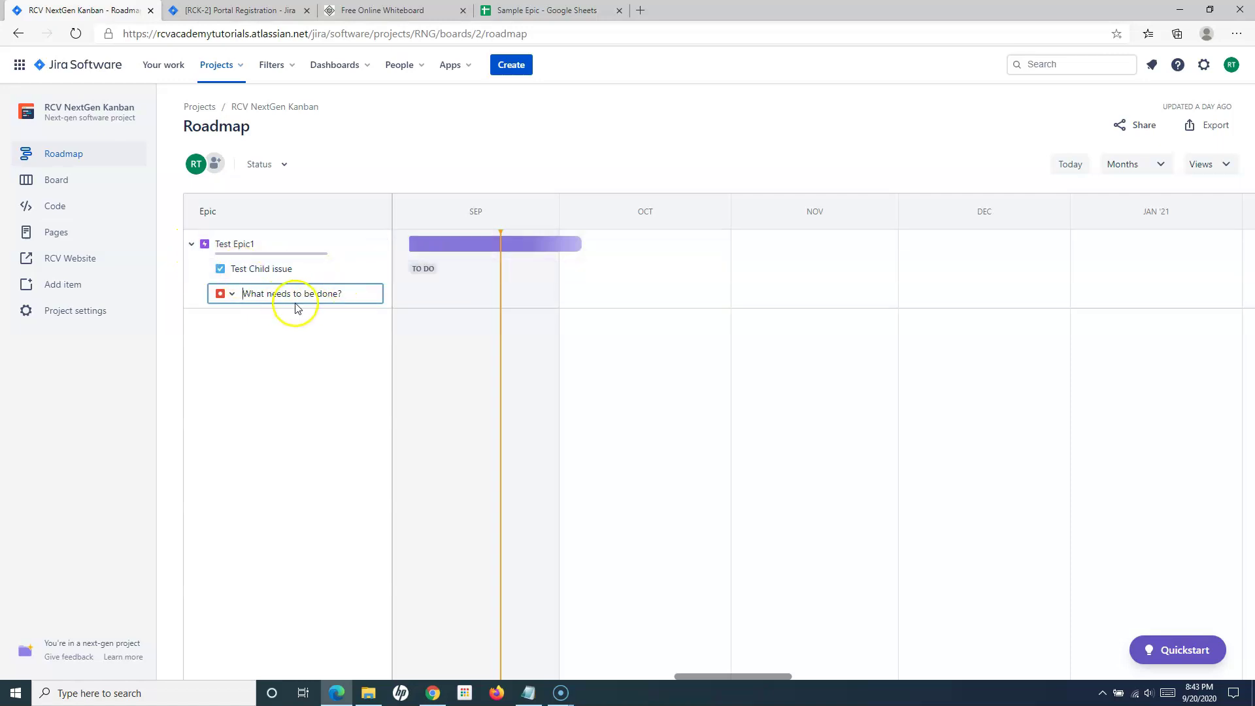
left_click(233, 294)
left_click(230, 342)
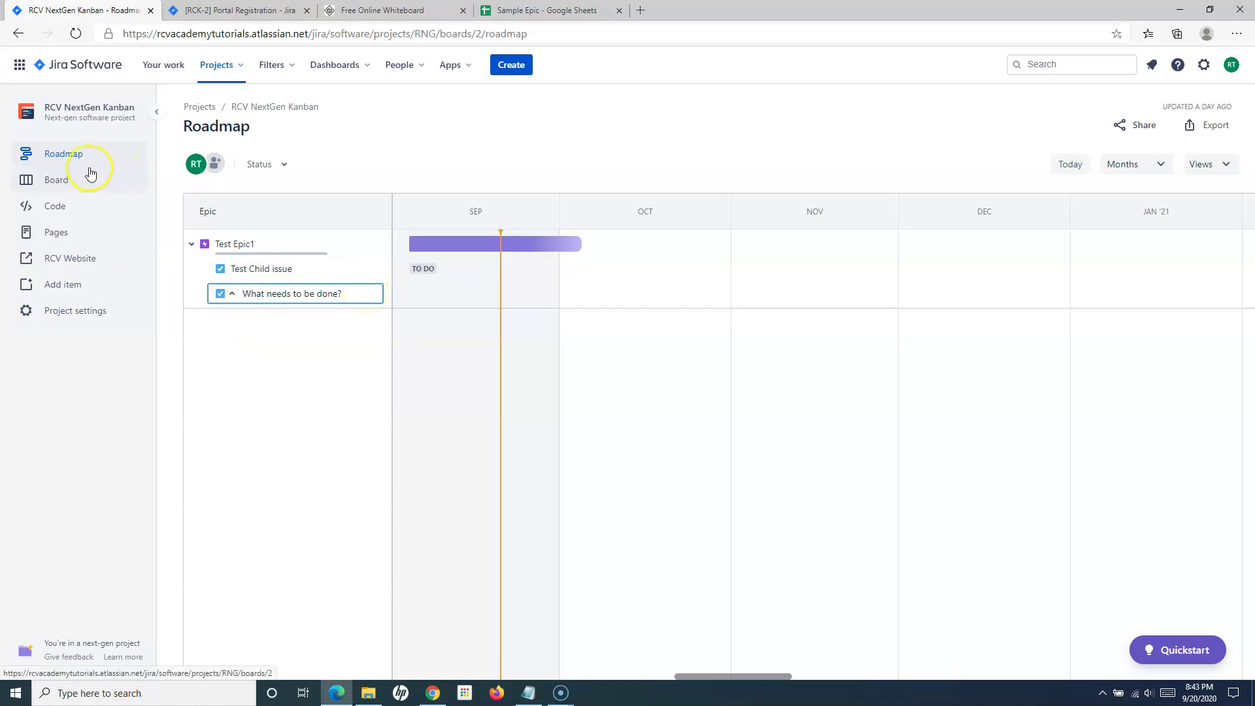
- On the RNG board, start a new issue in the To Do column and check the issue types, keeping Task
left_click(57, 183)
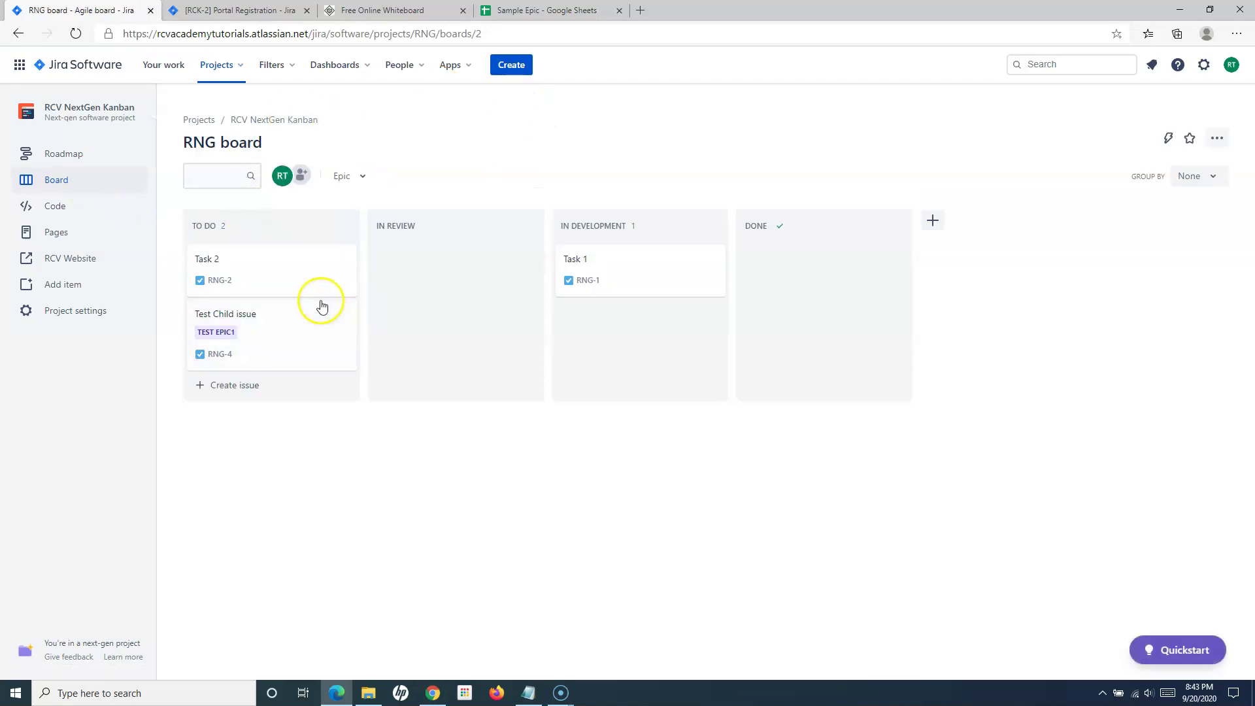
left_click(236, 388)
left_click(208, 423)
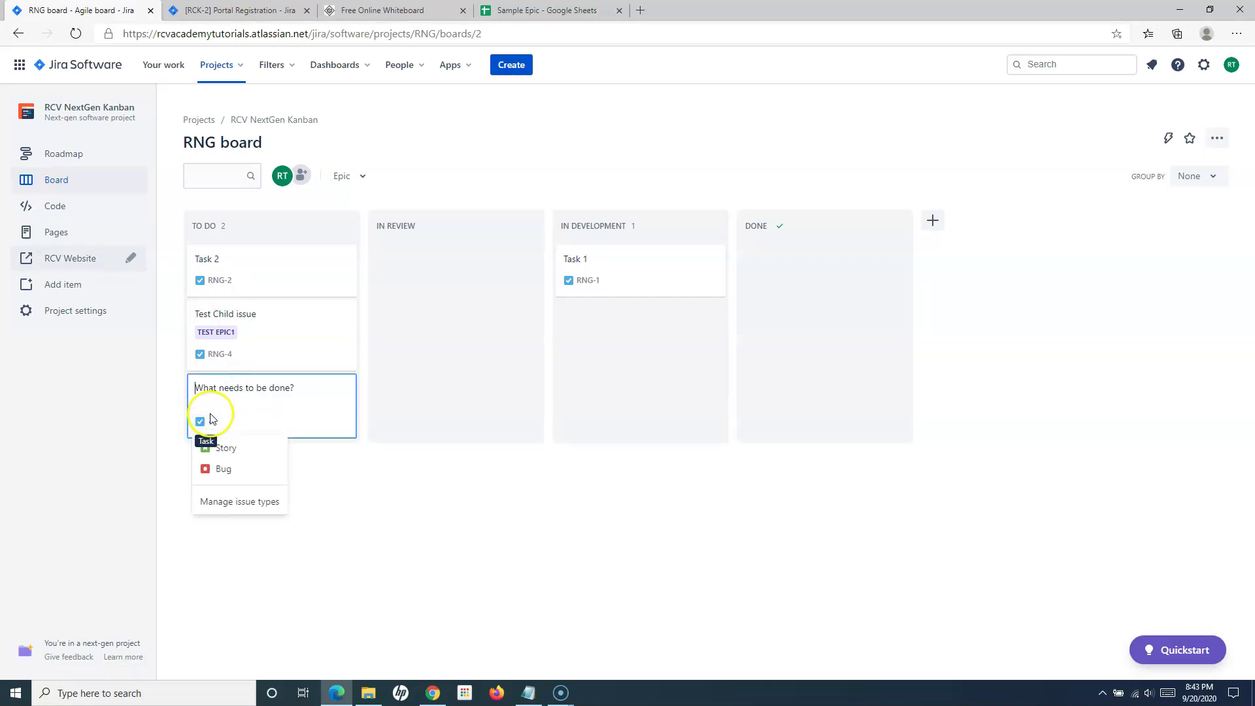
left_click(207, 421)
left_click(209, 385)
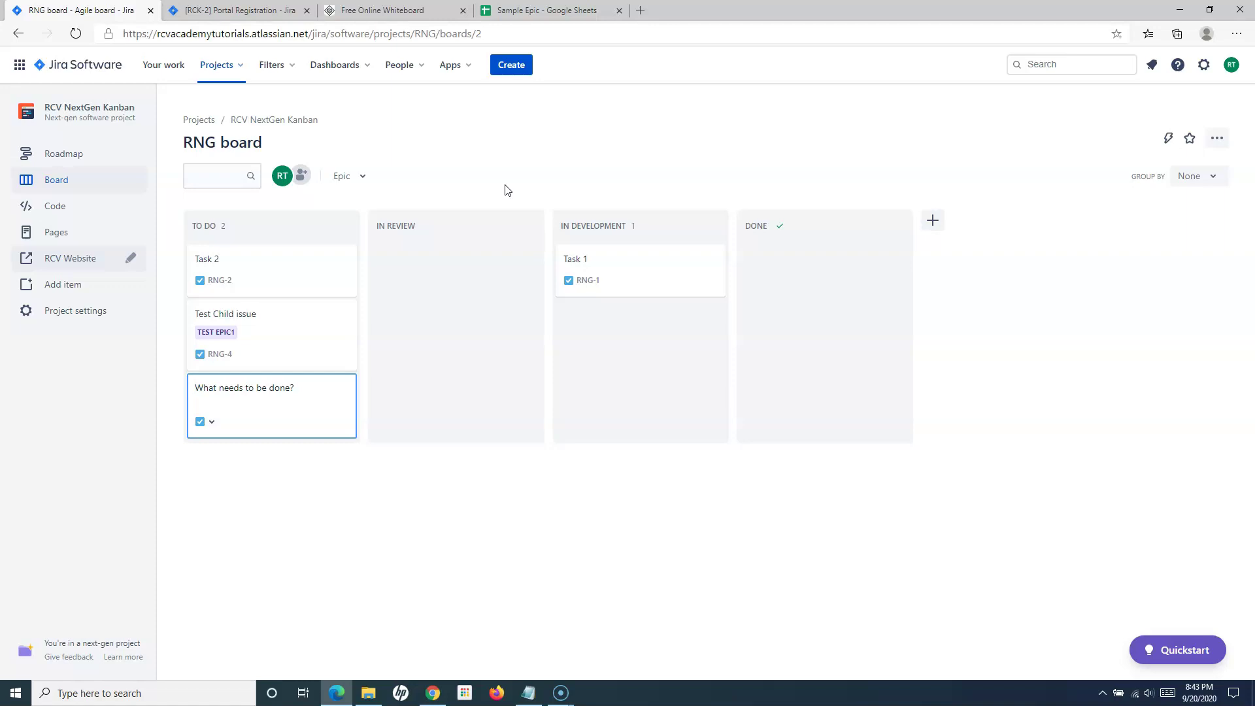
left_click(510, 72)
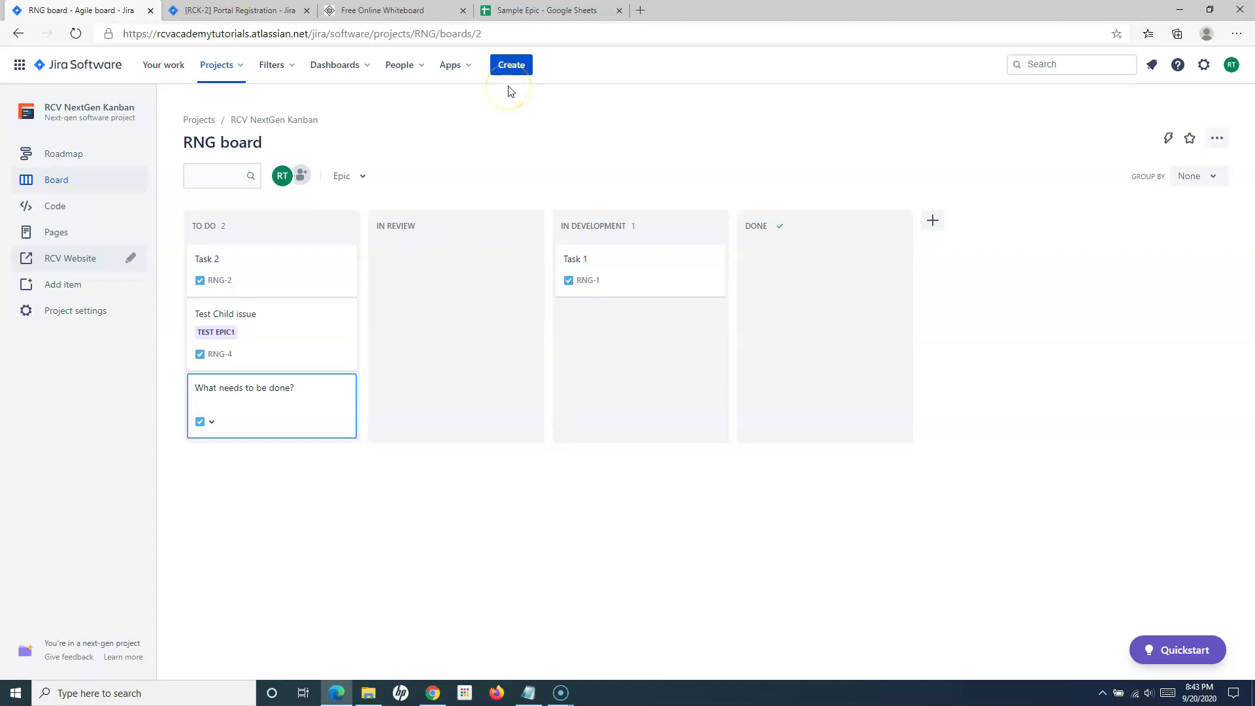